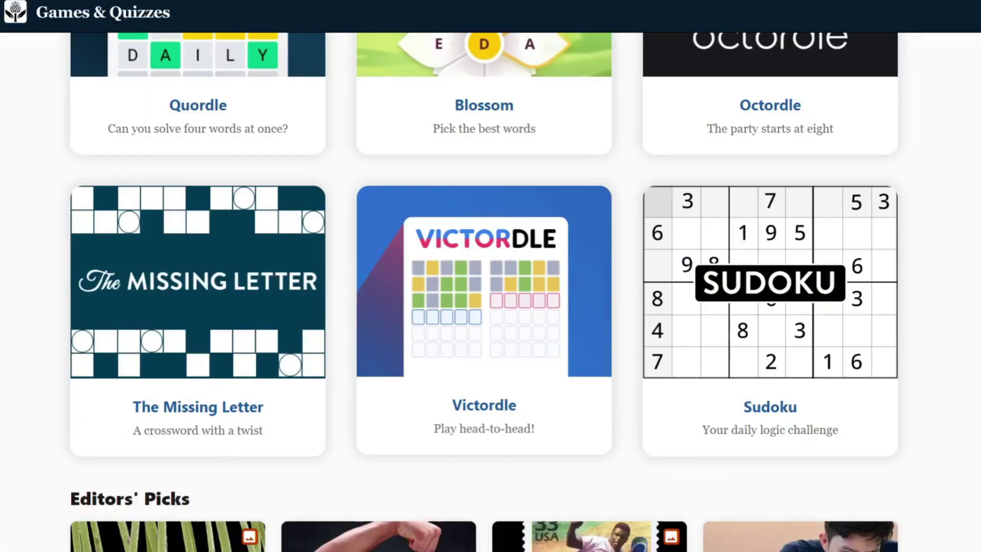
# - From the Britannica home page, browse Animals & Nature, then Arts & Culture, then Money
pyautogui.scroll(10, 831, 191)
pyautogui.click(129, 57)
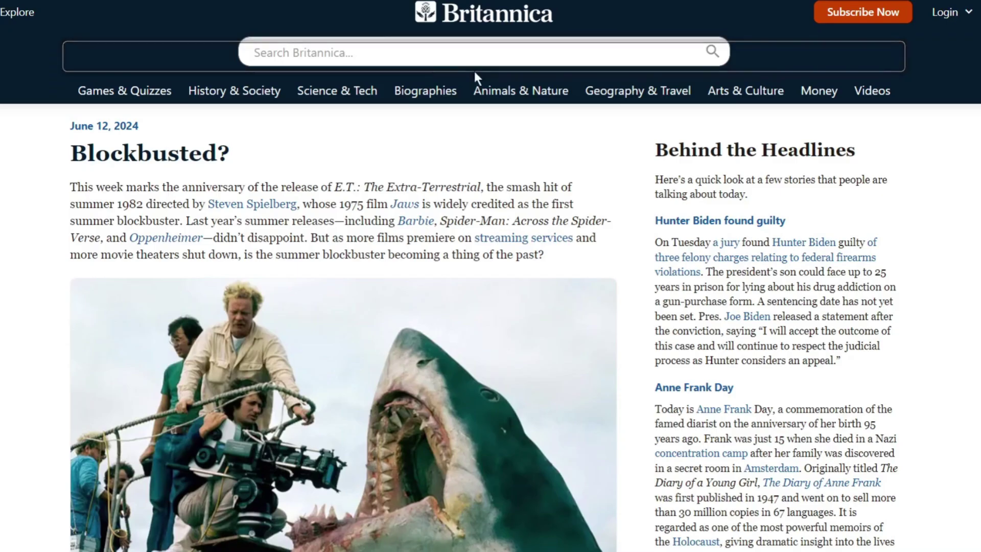
pyautogui.click(521, 91)
pyautogui.scroll(-20, 468, 94)
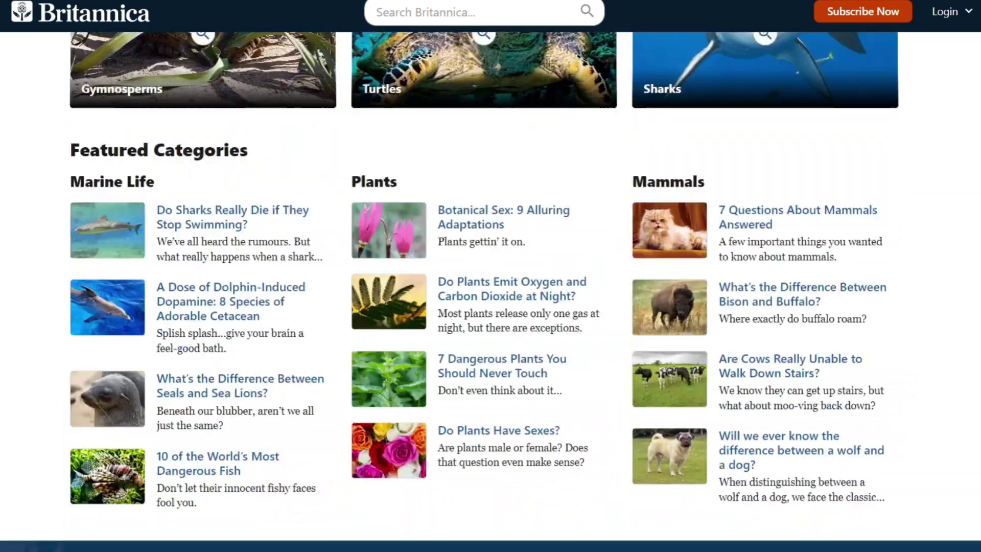
pyautogui.scroll(-5, 627, 236)
pyautogui.scroll(20, 833, 215)
pyautogui.click(770, 48)
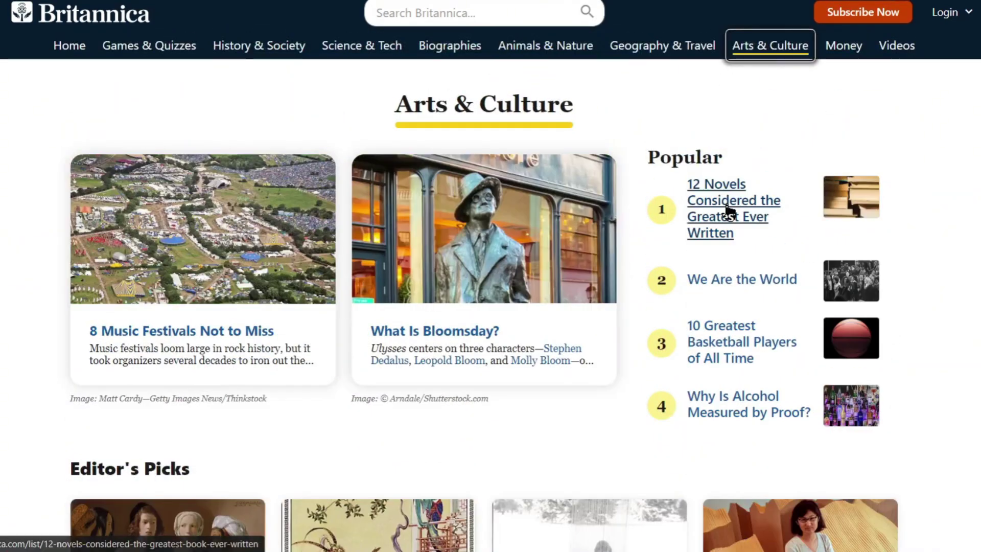
pyautogui.click(843, 45)
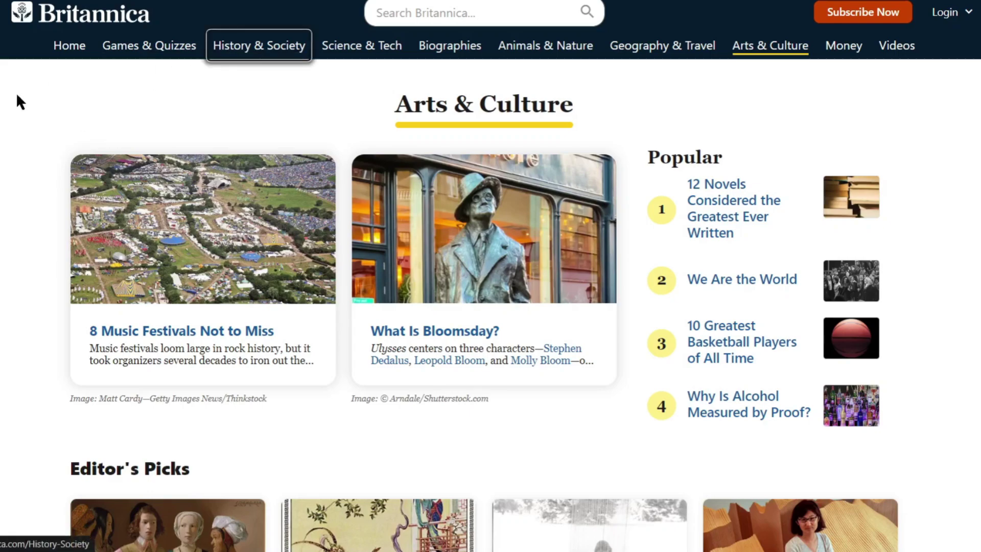
# - Revisit the Animals & Nature and Arts & Culture sections
pyautogui.scroll(-20, 19, 102)
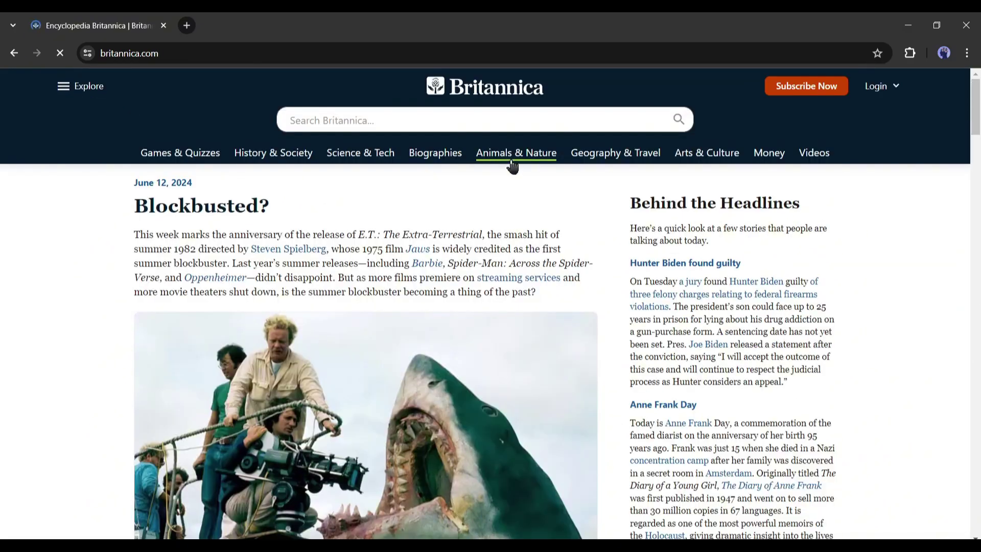
pyautogui.click(517, 160)
pyautogui.scroll(-10, 28, 280)
pyautogui.scroll(5, 782, 261)
pyautogui.scroll(5, 781, 261)
pyautogui.click(736, 116)
# - Send PopAi the request for the 10 most popular Britannica niches and read its list
pyautogui.click(792, 118)
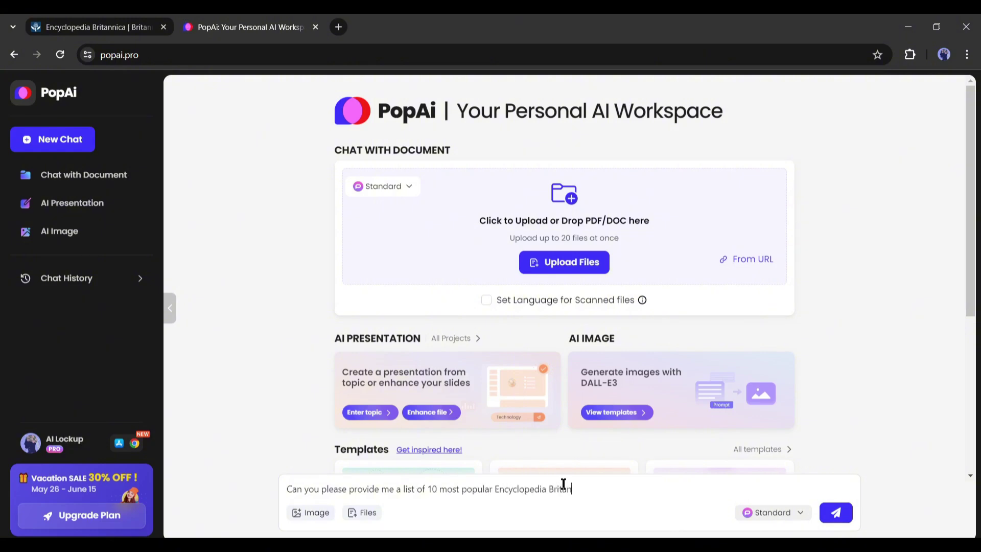
pyautogui.press('Return')
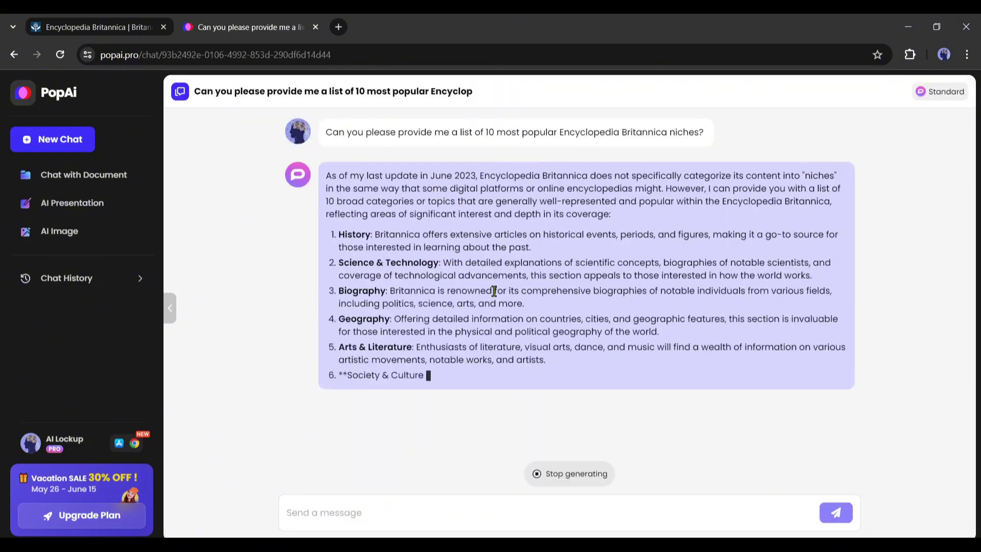
pyautogui.scroll(3, 467, 228)
pyautogui.scroll(3, 369, 375)
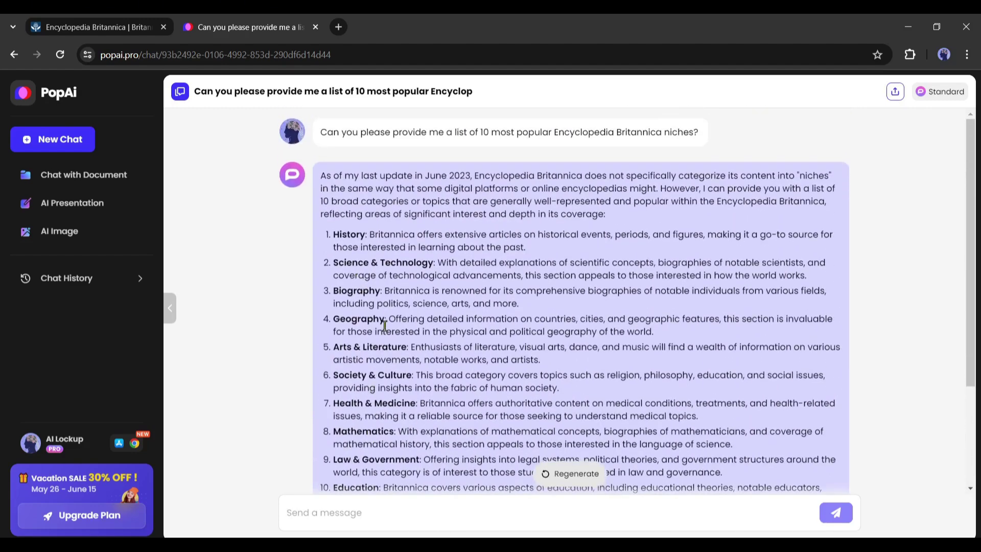
pyautogui.scroll(-3, 403, 437)
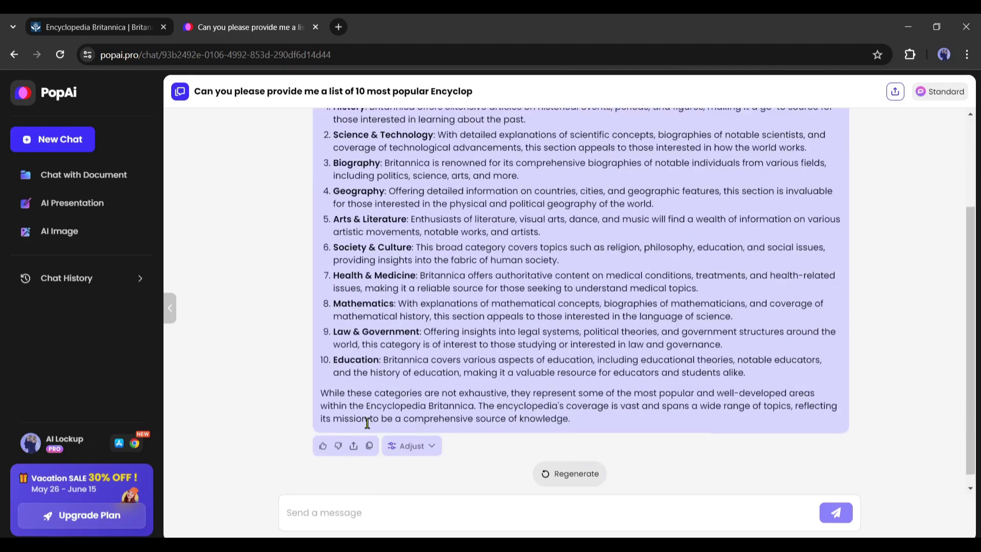
pyautogui.scroll(3, 368, 436)
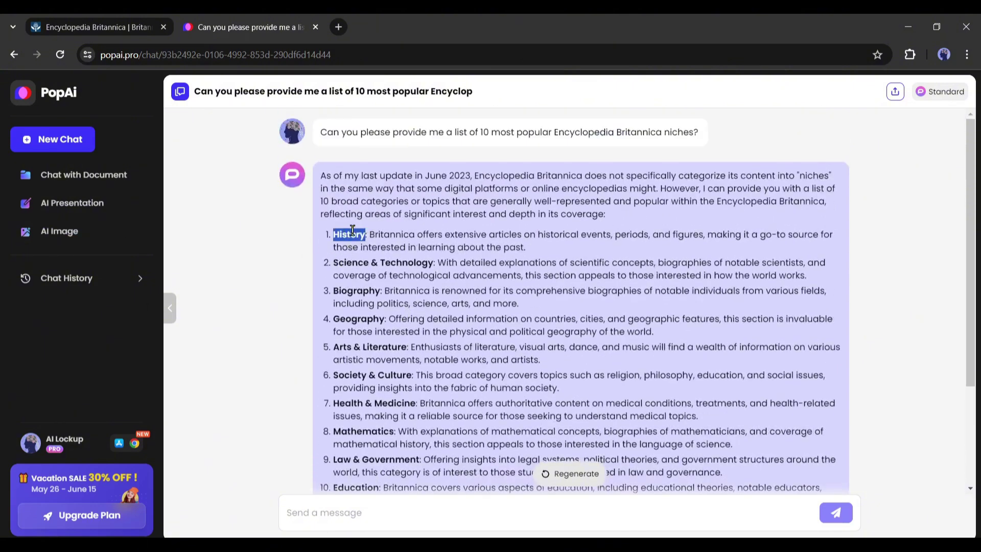
# - Scroll through Britannica's History & Society articles, then return to the PopAi chat
pyautogui.click(131, 16)
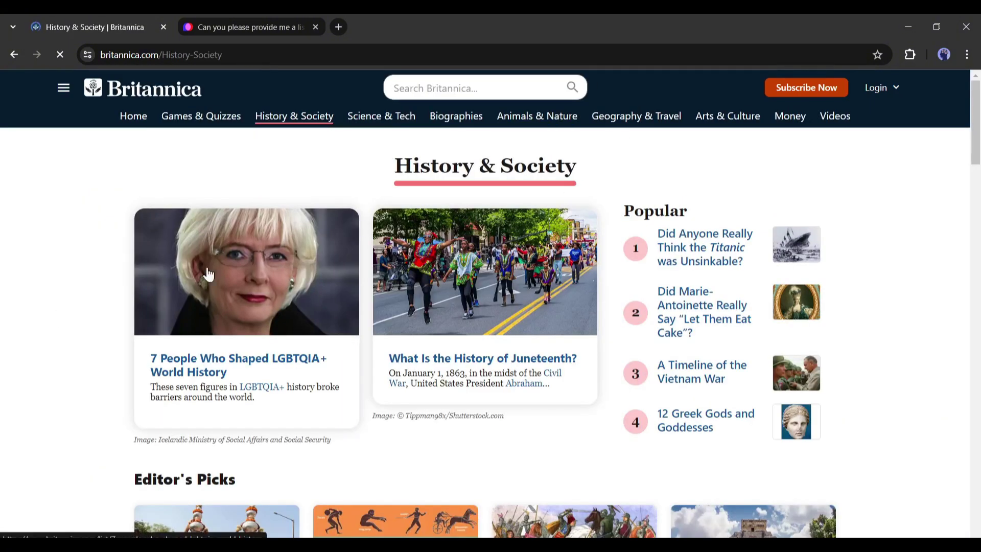
pyautogui.scroll(-1, 604, 252)
pyautogui.scroll(-20, 604, 252)
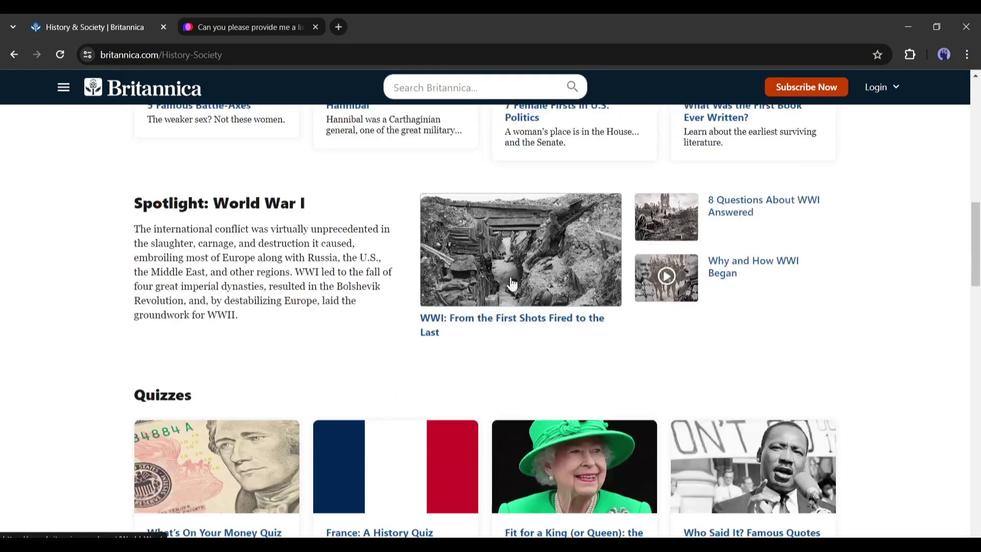
pyautogui.scroll(-15, 504, 284)
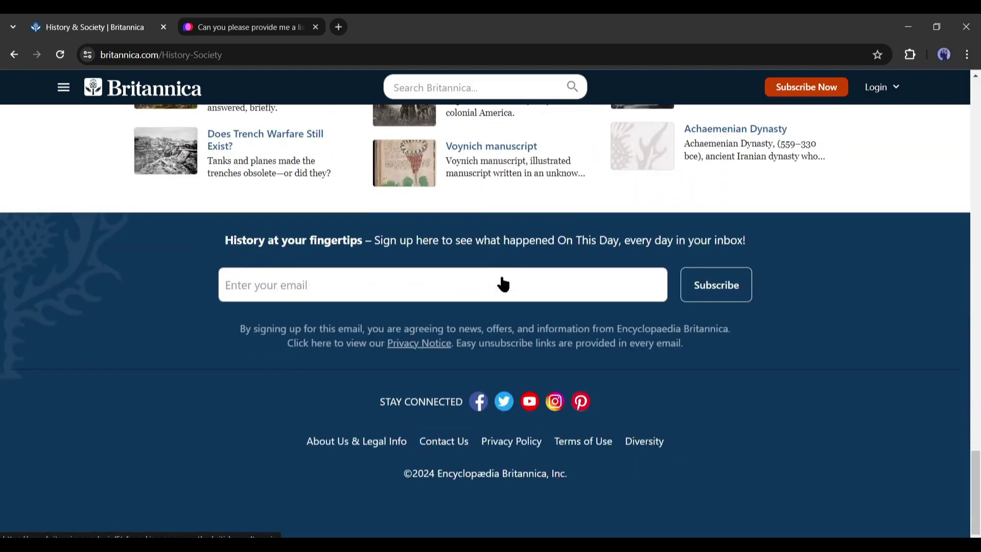
pyautogui.scroll(8, 501, 281)
pyautogui.scroll(20, 501, 277)
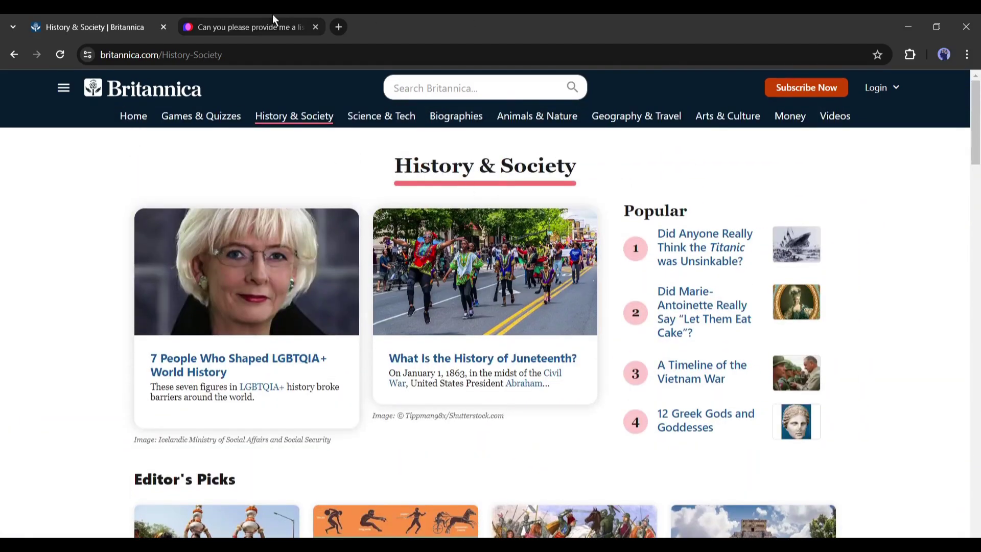
pyautogui.click(234, 17)
# - Write a PopAi request for the 20 most visited History niches on Britannica
pyautogui.scroll(-3, 380, 397)
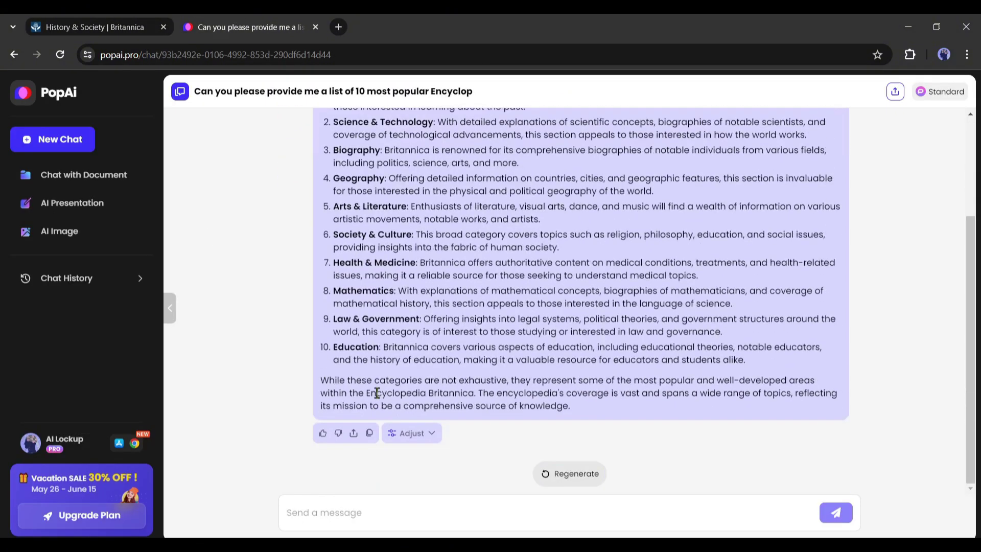
pyautogui.click(422, 511)
pyautogui.write('Can')
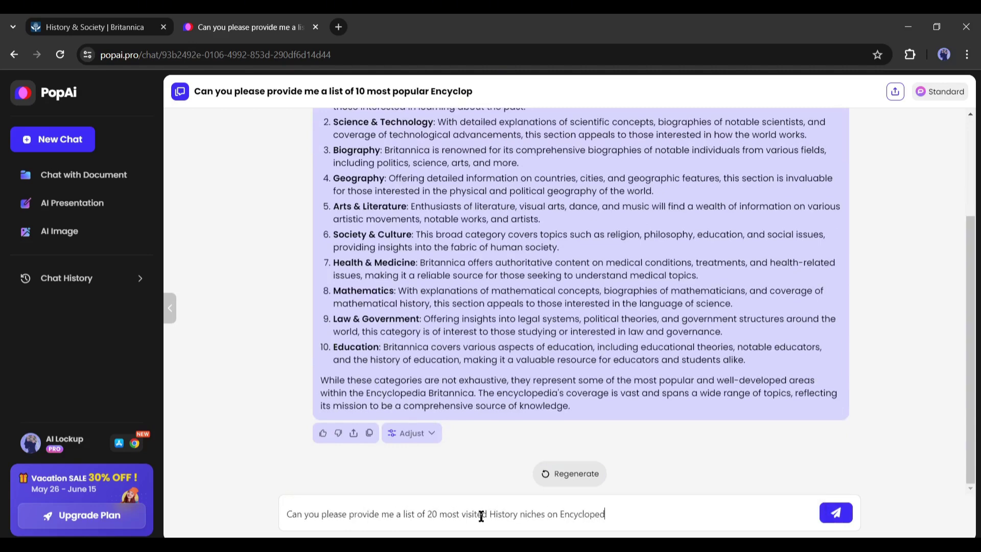
pyautogui.write('Britannica?')
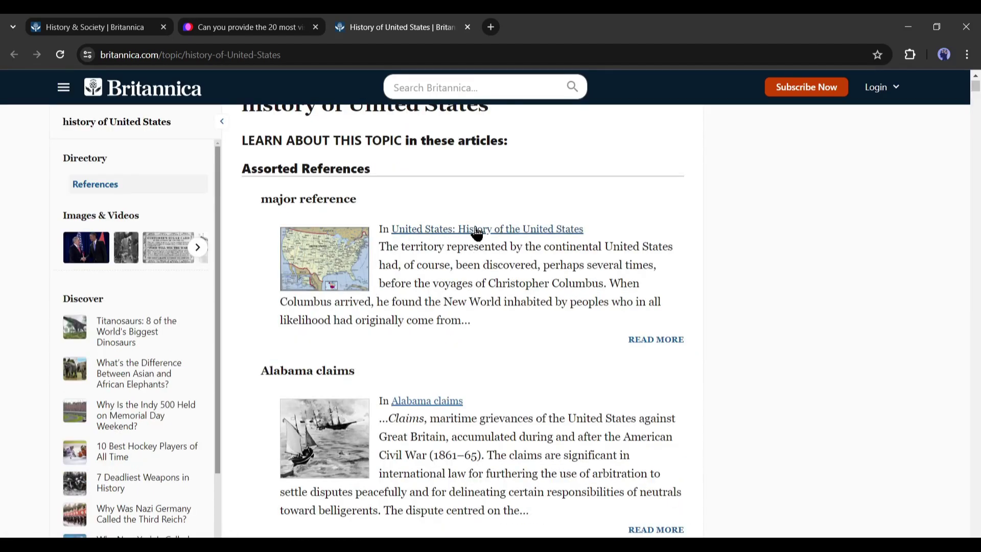
pyautogui.scroll(-10, 485, 255)
# - Read through the History of the United States article, then close the History & Society tab
pyautogui.scroll(6, 504, 272)
pyautogui.scroll(5, 502, 267)
pyautogui.click(442, 291)
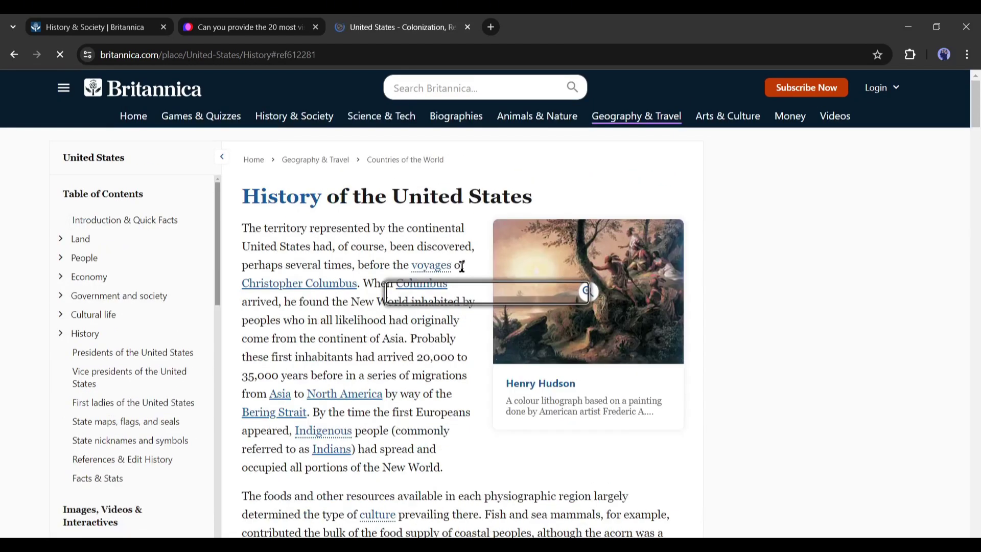
pyautogui.scroll(-12, 503, 286)
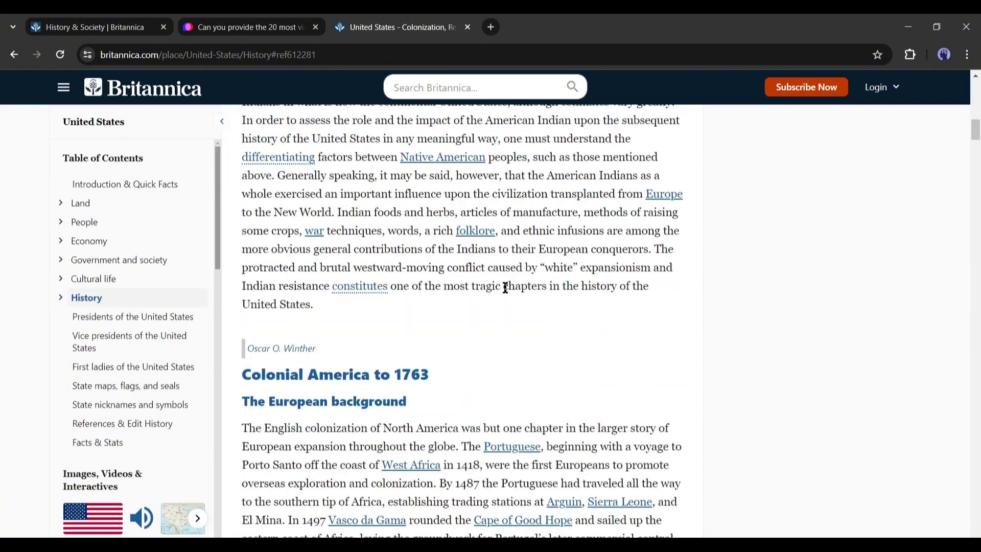
pyautogui.scroll(-20, 505, 288)
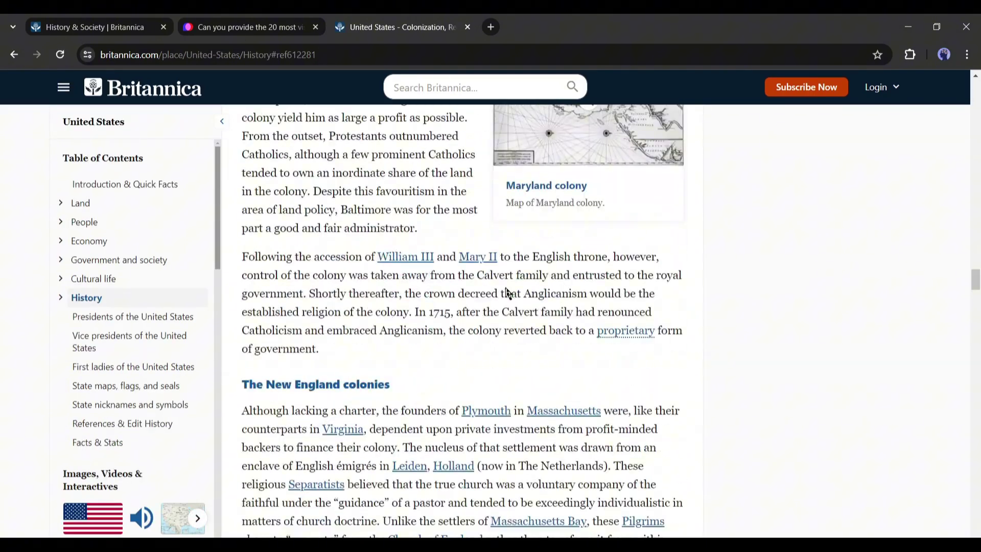
pyautogui.scroll(-15, 508, 293)
pyautogui.moveTo(974, 335); pyautogui.dragTo(980, 508)
pyautogui.moveTo(976, 368); pyautogui.dragTo(980, 164)
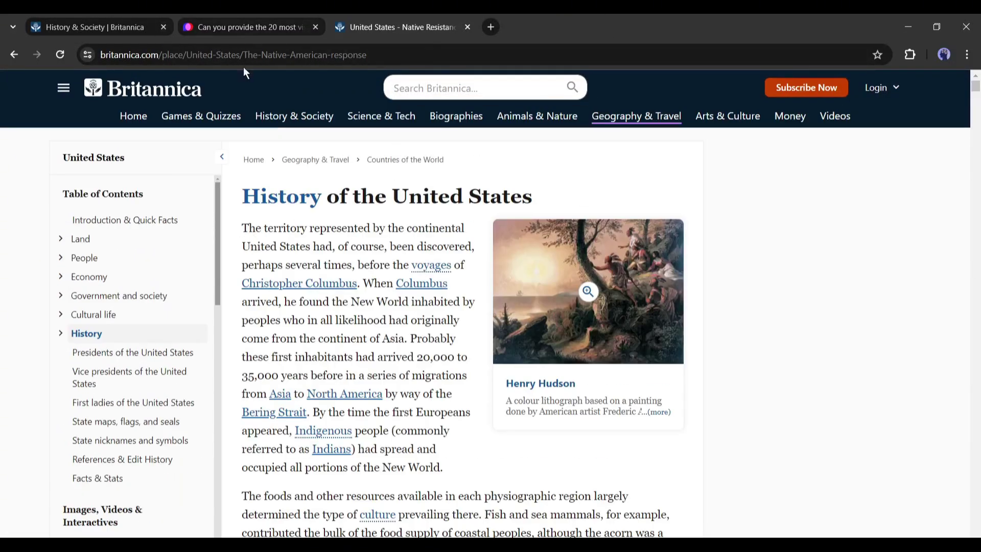
pyautogui.click(164, 27)
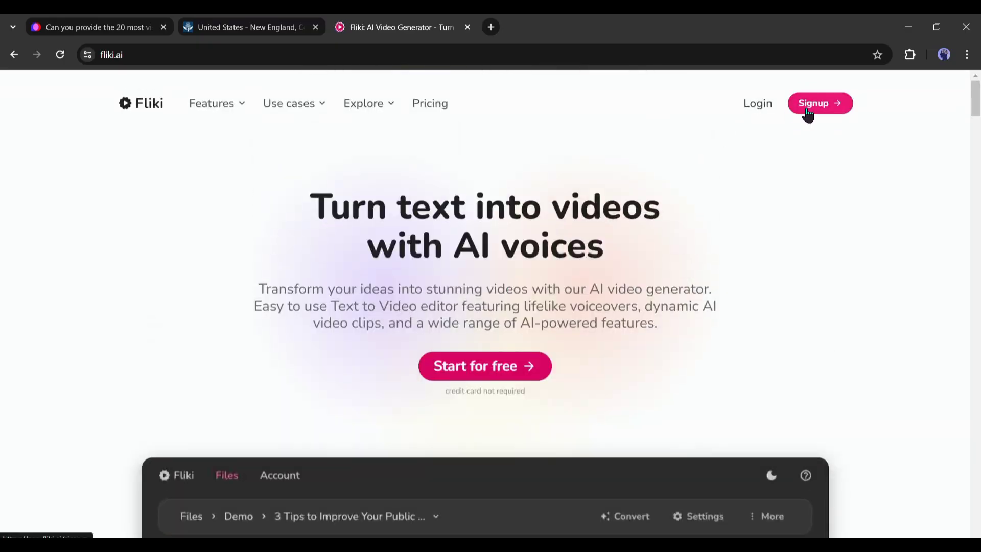
# - Log in to Fliki and start a new file of type Video
pyautogui.click(758, 104)
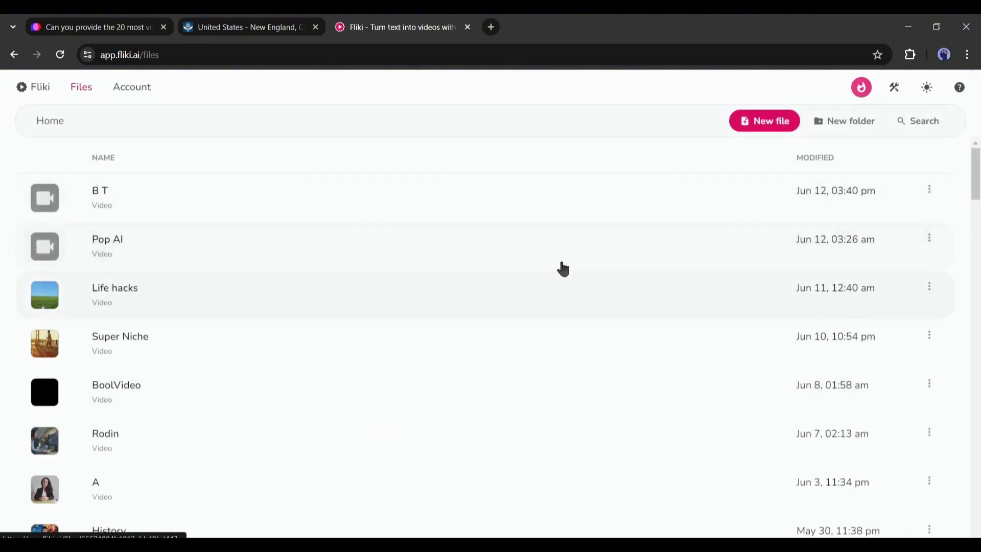
pyautogui.scroll(-6, 876, 383)
pyautogui.scroll(6, 876, 384)
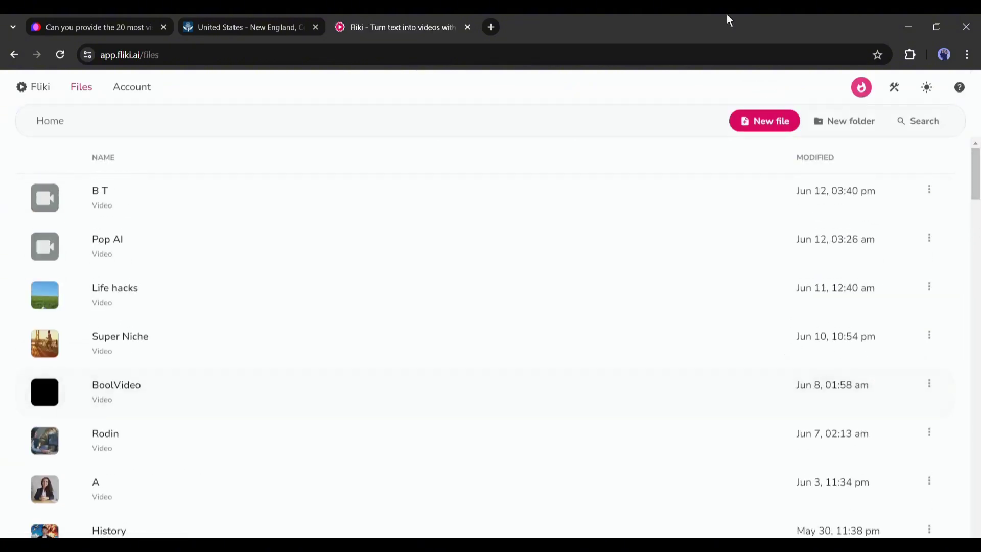
pyautogui.click(758, 123)
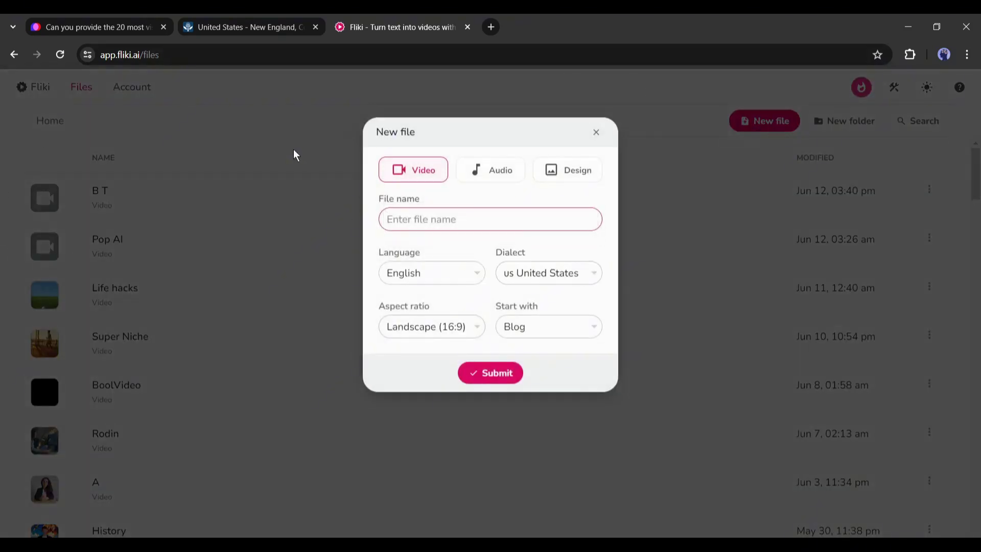
pyautogui.click(476, 172)
pyautogui.click(583, 176)
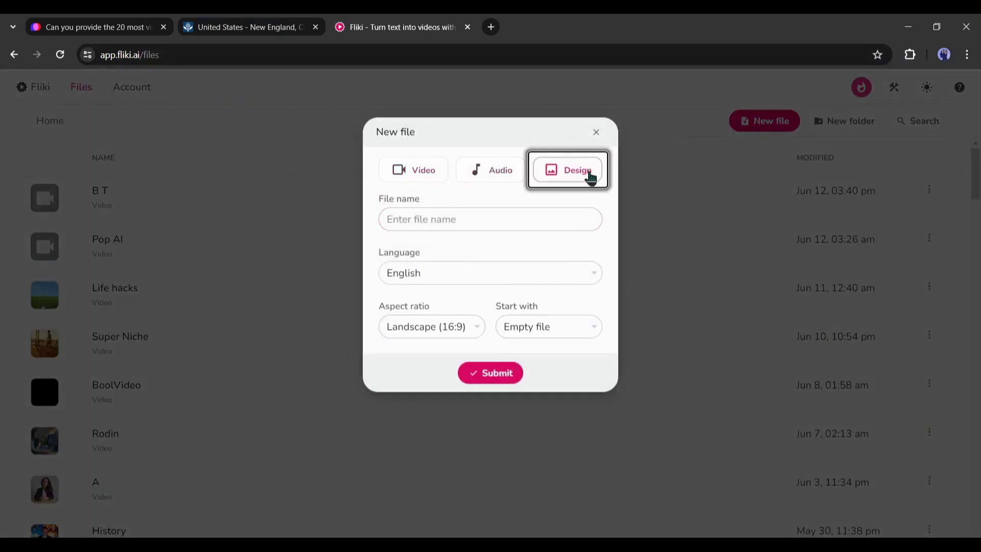
pyautogui.click(518, 177)
pyautogui.click(412, 175)
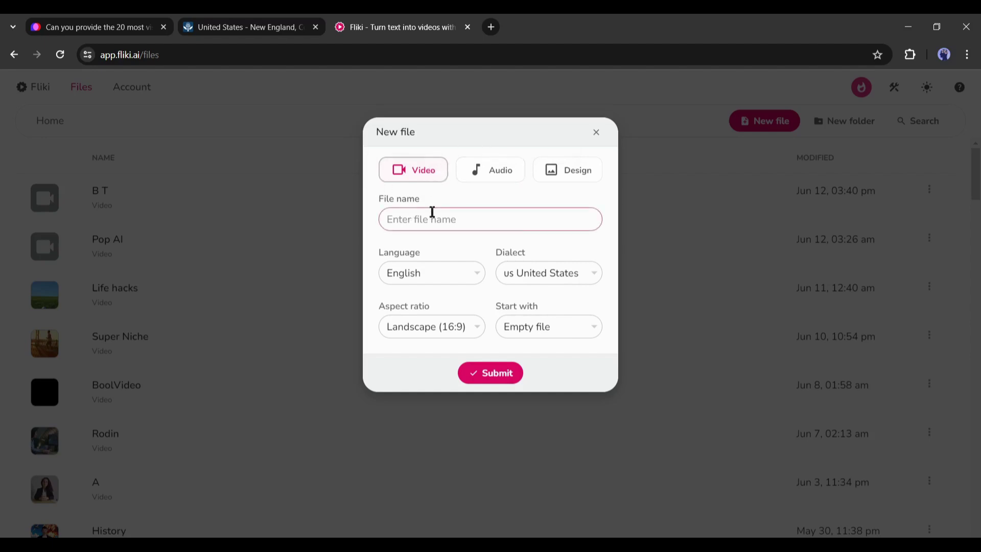
# - Name it USA History, keep English (US) and Landscape 16:9, start from Blog, and submit
pyautogui.click(432, 212)
pyautogui.write('USA History')
pyautogui.click(438, 278)
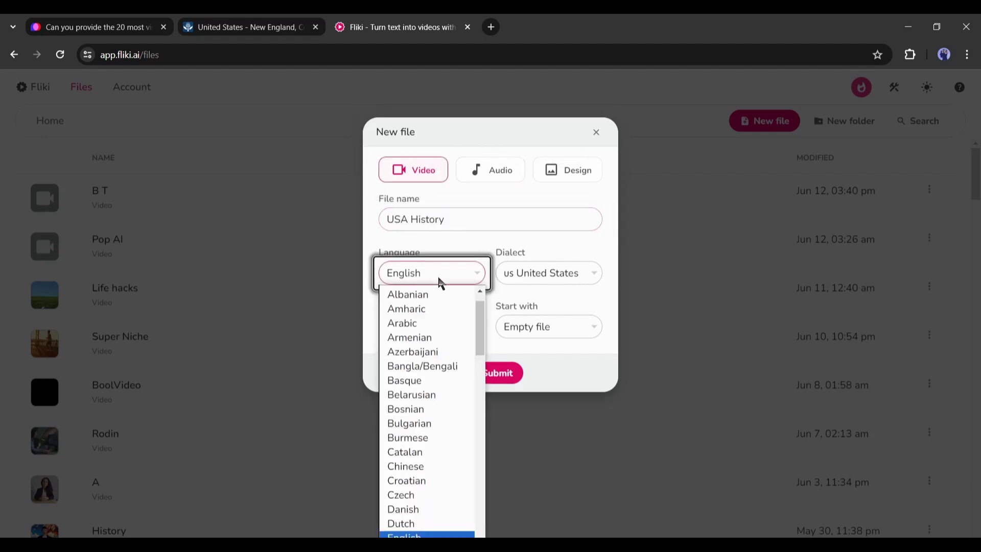
pyautogui.click(438, 278)
pyautogui.click(529, 276)
pyautogui.click(529, 276)
pyautogui.click(438, 326)
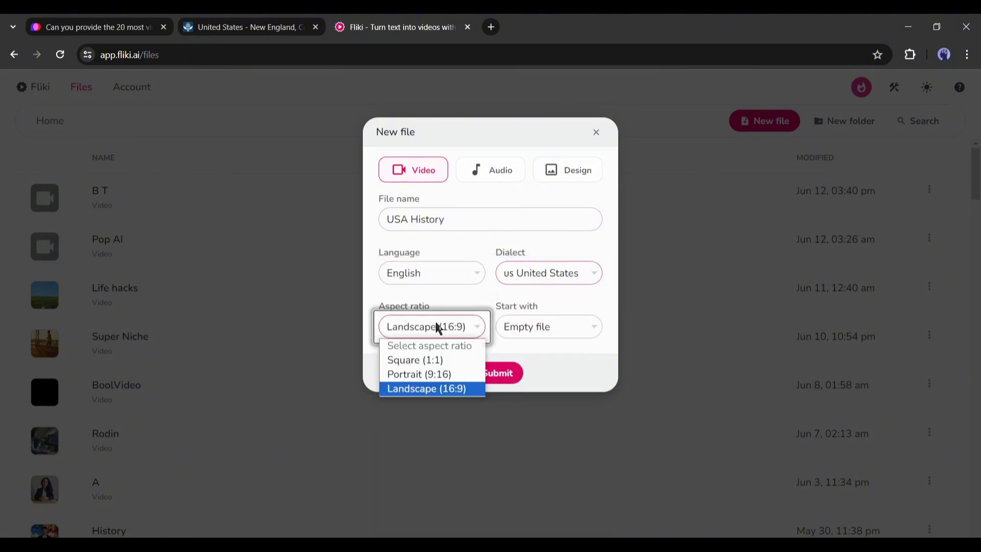
pyautogui.click(416, 391)
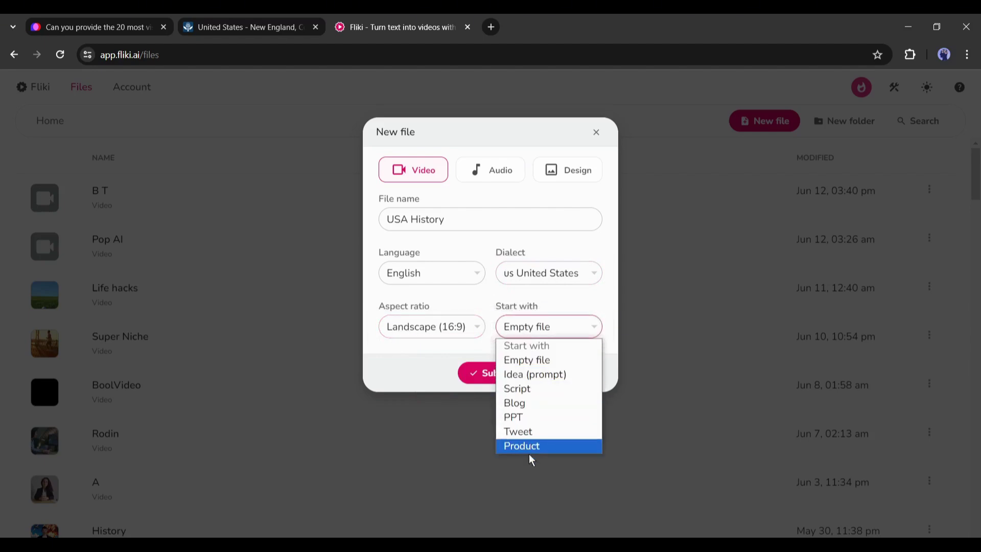
pyautogui.click(533, 405)
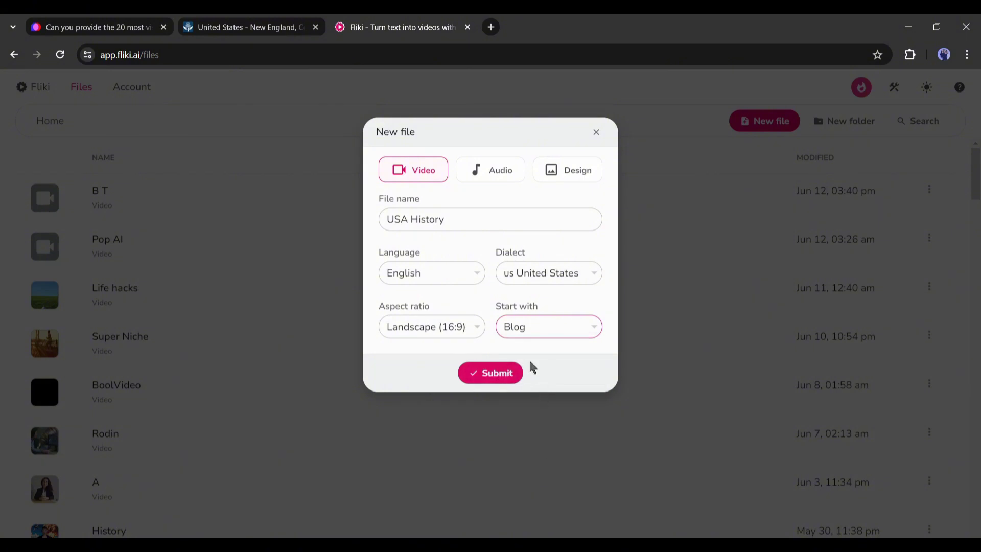
pyautogui.click(498, 374)
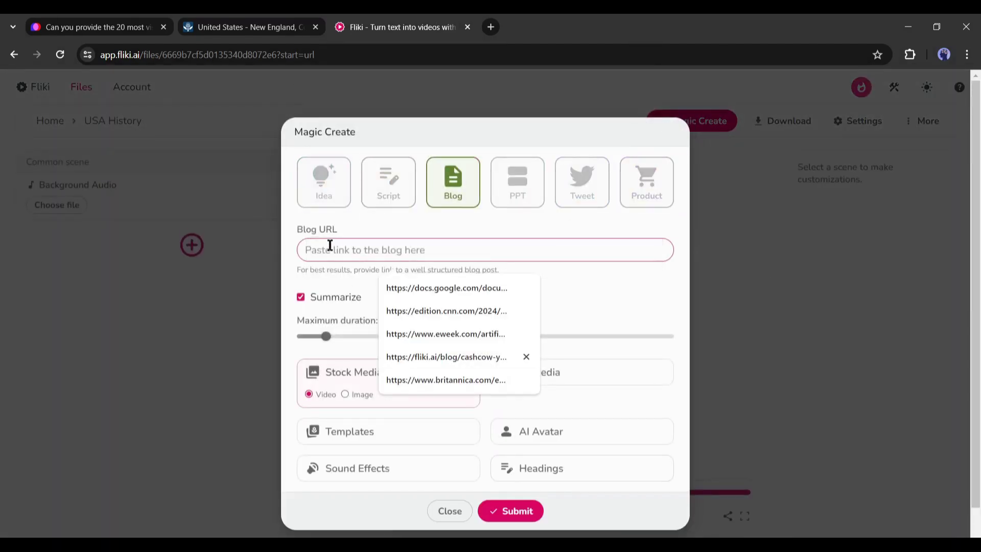
# - Copy the Britannica New England colonies URL into the Blog URL field
pyautogui.click(286, 13)
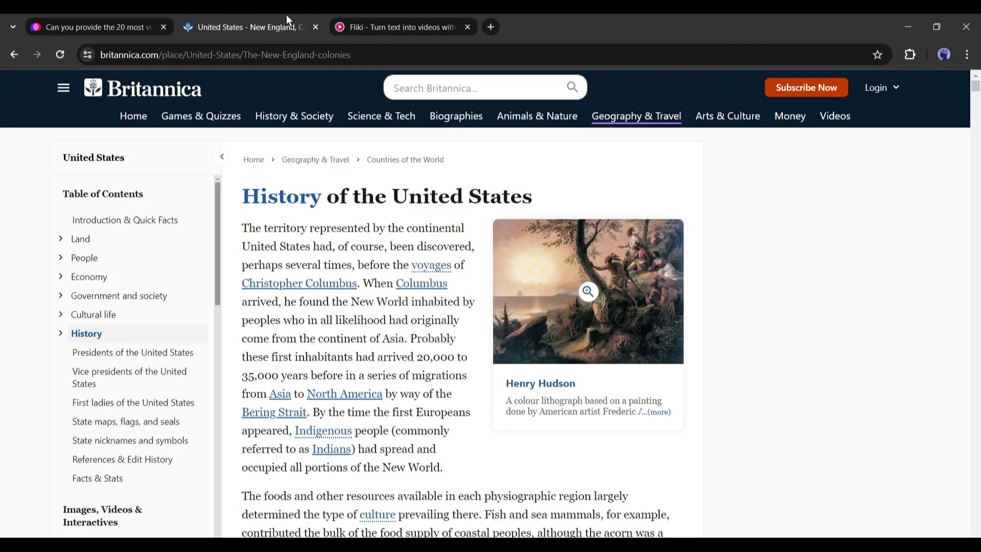
pyautogui.click(306, 53)
pyautogui.hotkey('ctrl', 'c')
pyautogui.click(434, 14)
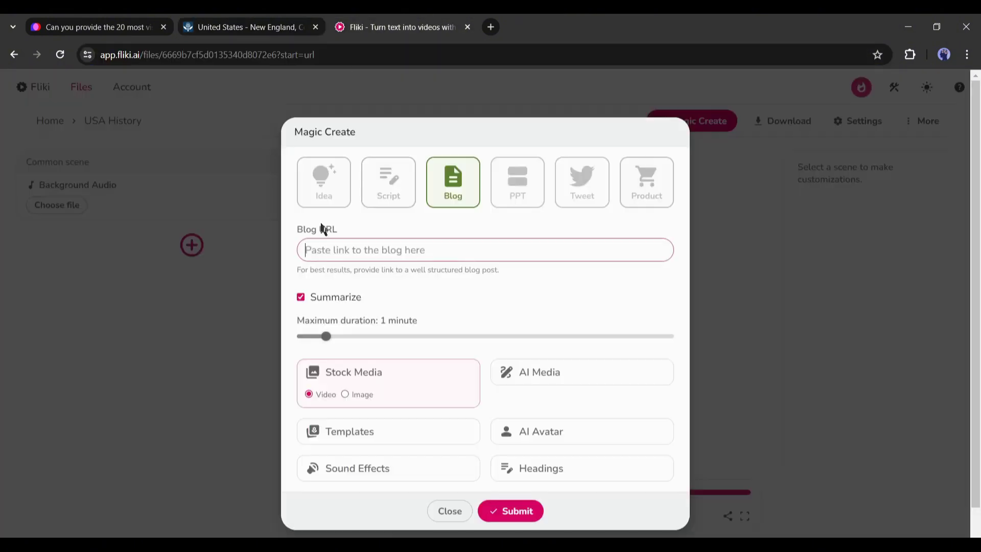
pyautogui.hotkey('ctrl', 'v')
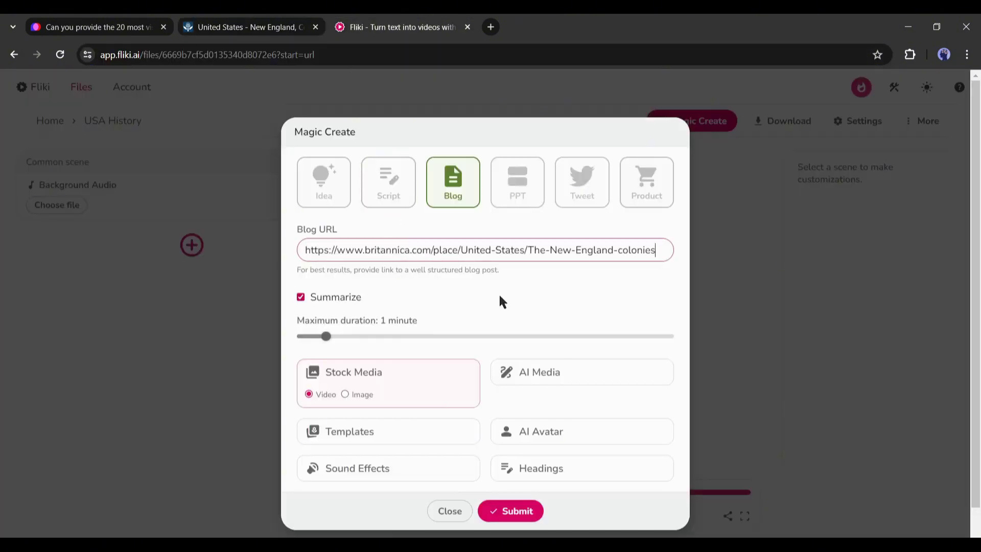
# - Keep Summarize enabled and set the maximum duration to 6 minutes
pyautogui.press('Tab')
pyautogui.press('space')
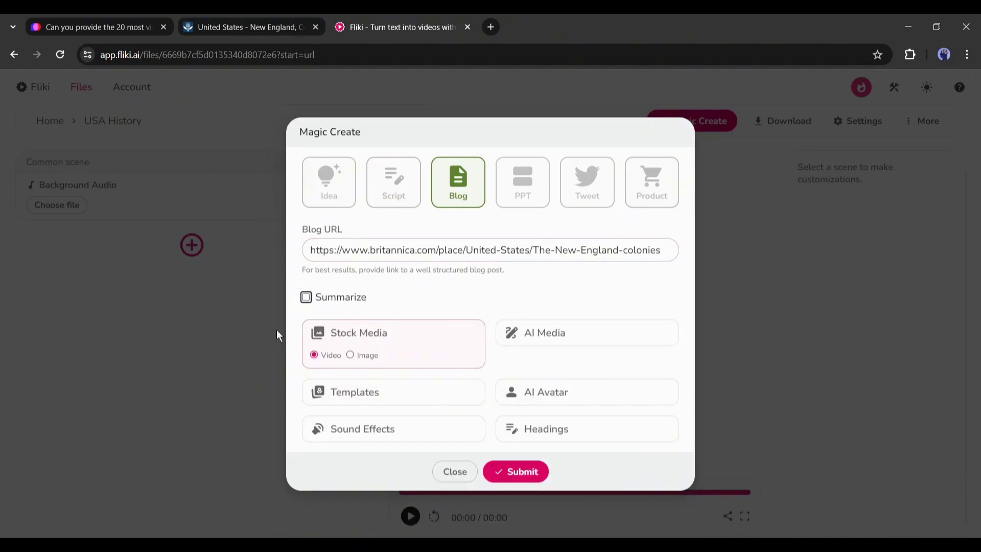
pyautogui.click(377, 258)
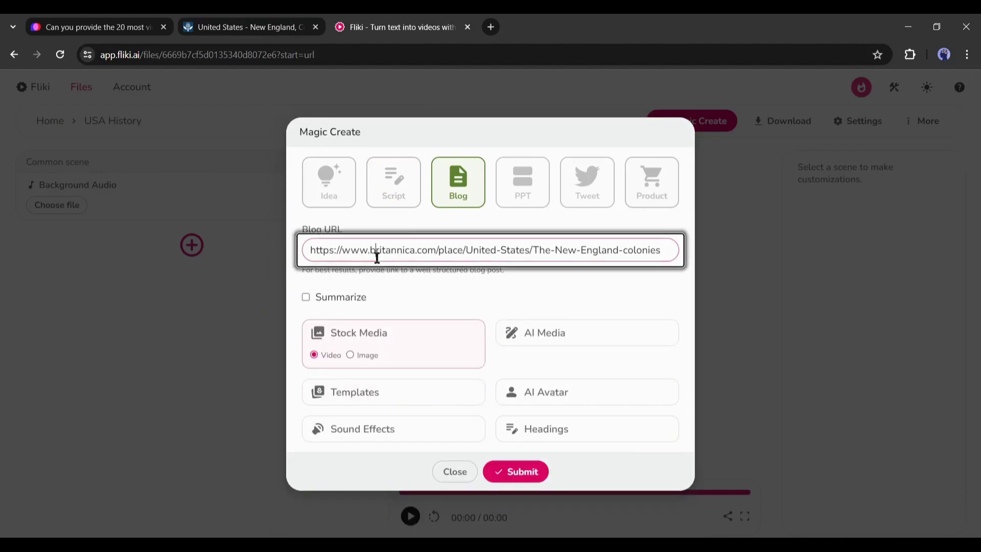
pyautogui.click(305, 297)
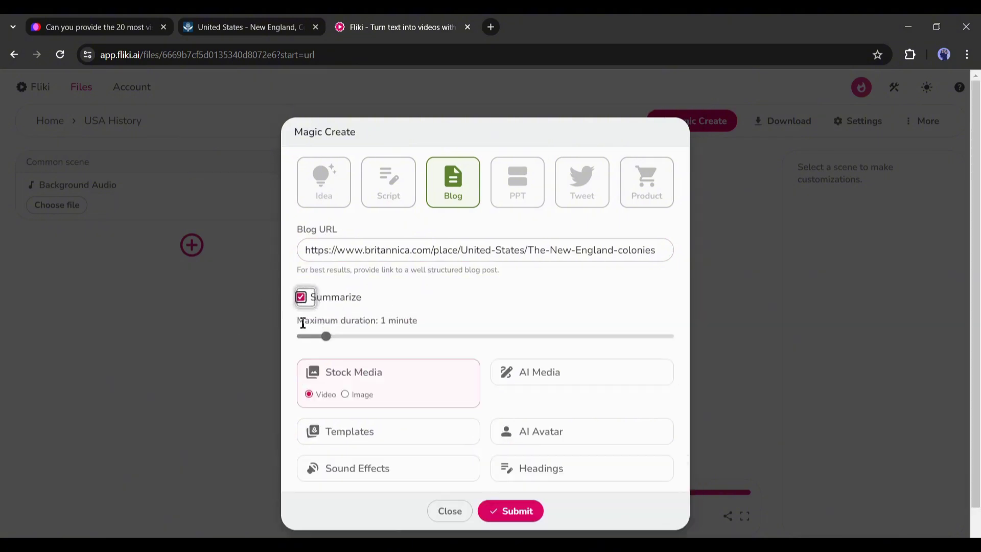
pyautogui.moveTo(300, 322); pyautogui.dragTo(406, 320)
pyautogui.click(341, 317)
pyautogui.moveTo(326, 336); pyautogui.dragTo(620, 337)
pyautogui.moveTo(480, 338); pyautogui.dragTo(508, 346)
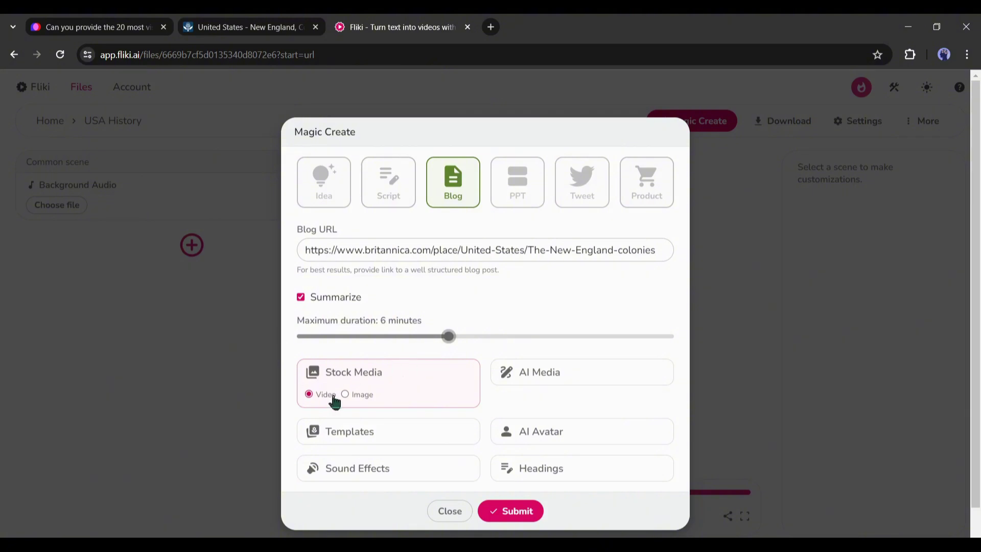
pyautogui.scroll(-1, 363, 410)
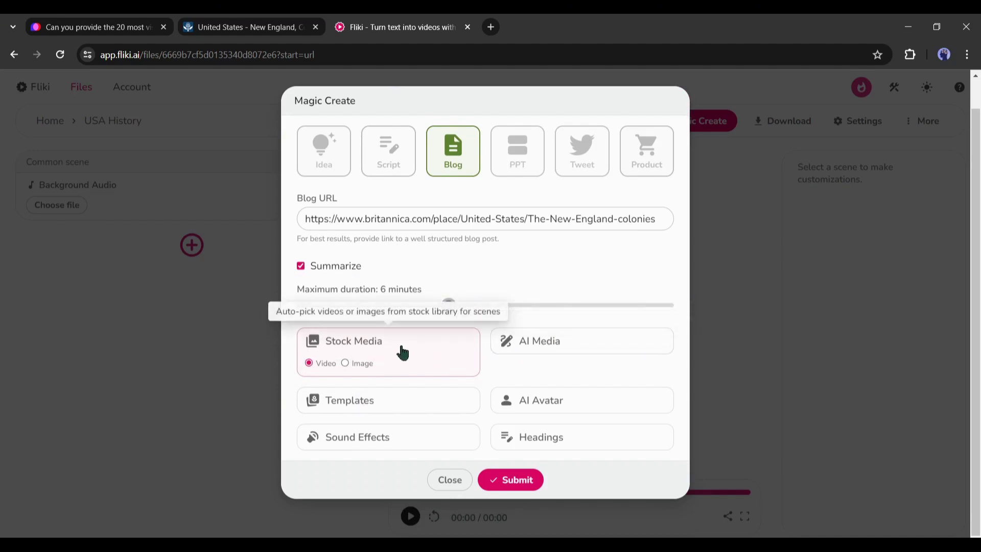
# - Switch scene media to AI Media video in the Cinematic style
pyautogui.click(565, 343)
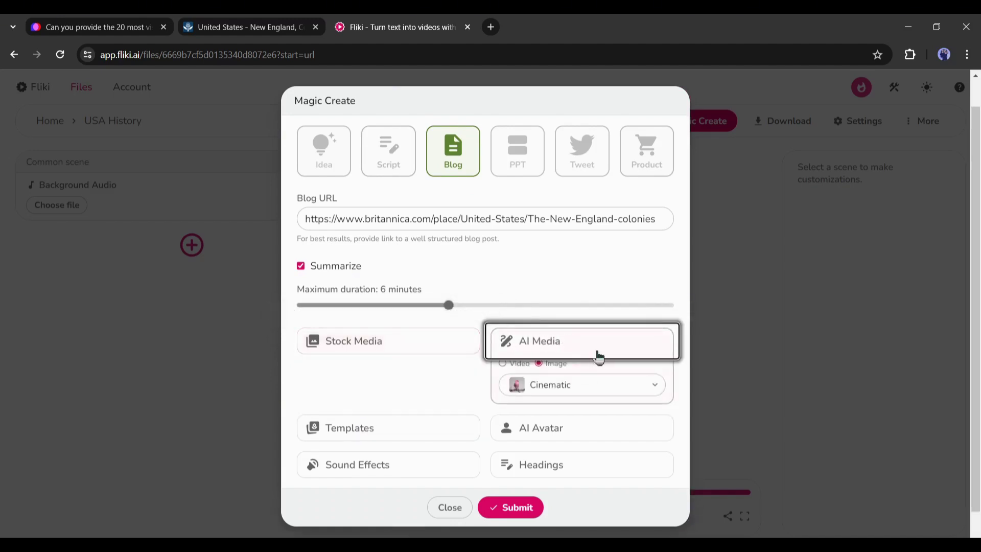
pyautogui.click(516, 363)
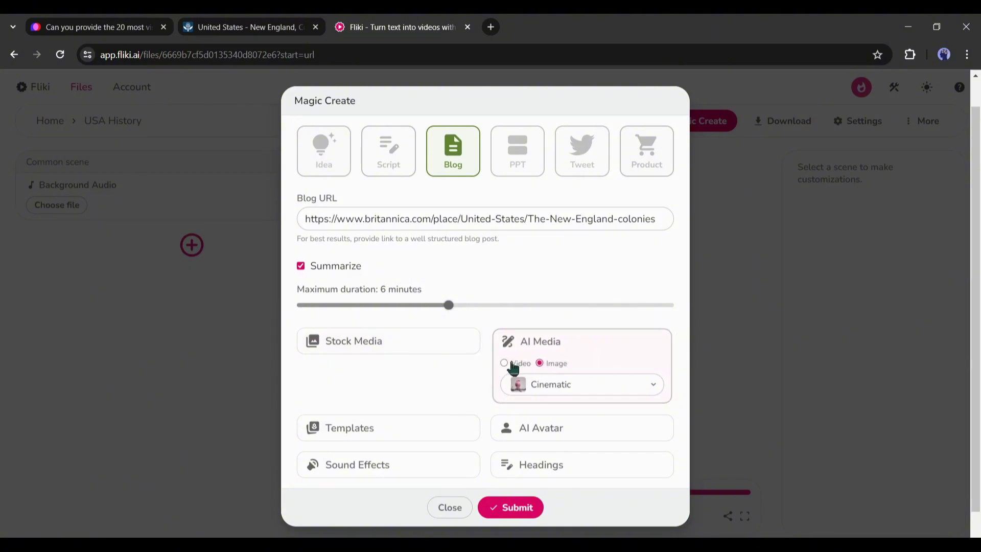
pyautogui.click(599, 384)
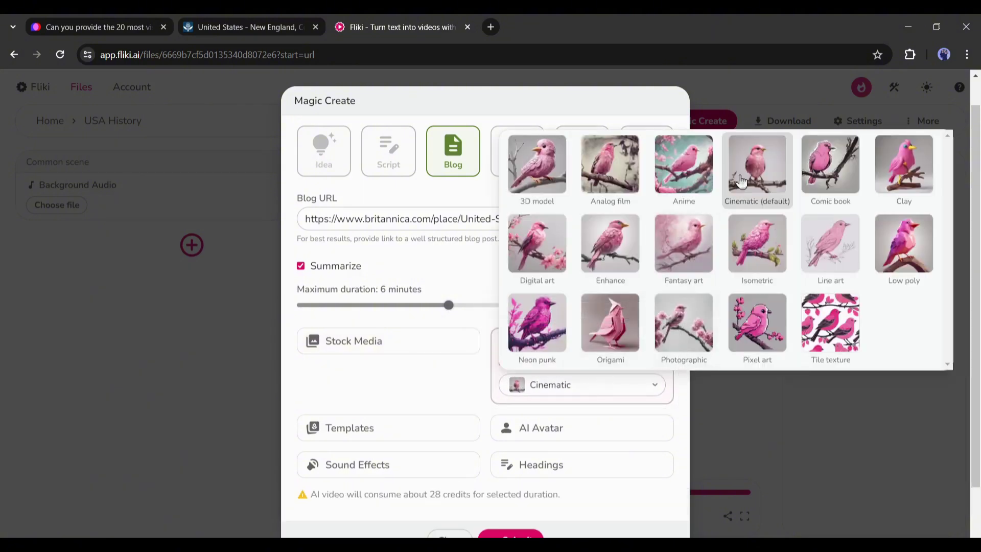
pyautogui.click(742, 181)
pyautogui.scroll(-1, 396, 379)
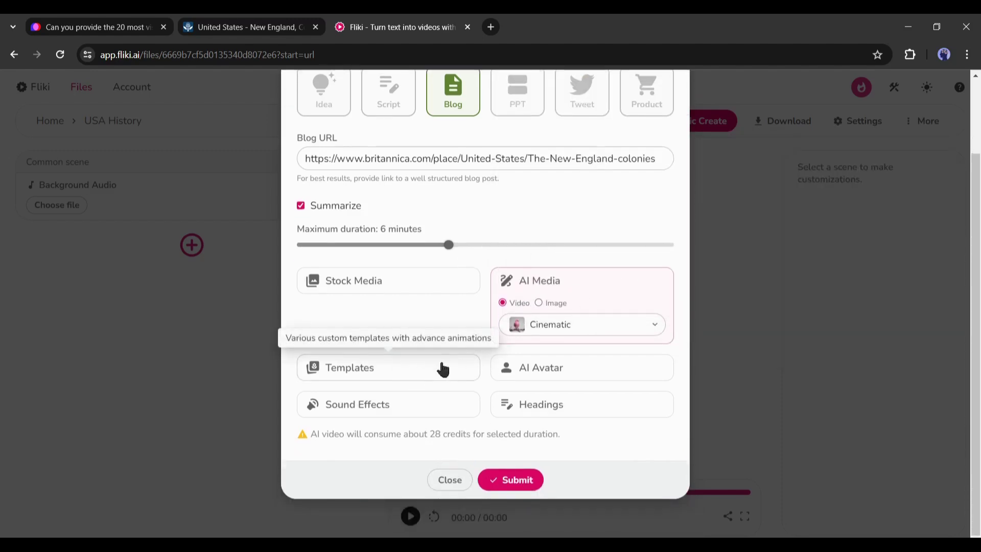
# - Look at the template choices, then drop the template option without picking one
pyautogui.click(448, 368)
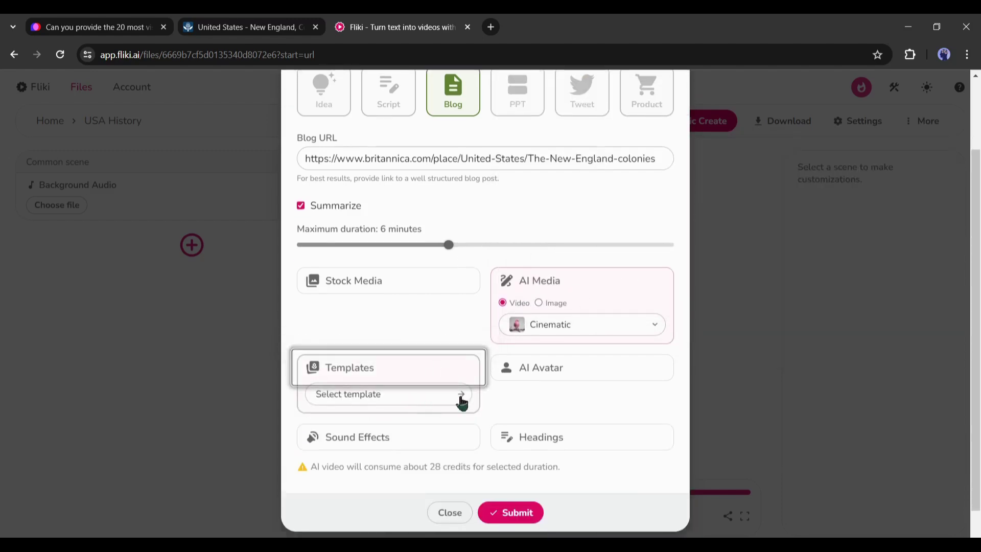
pyautogui.click(456, 397)
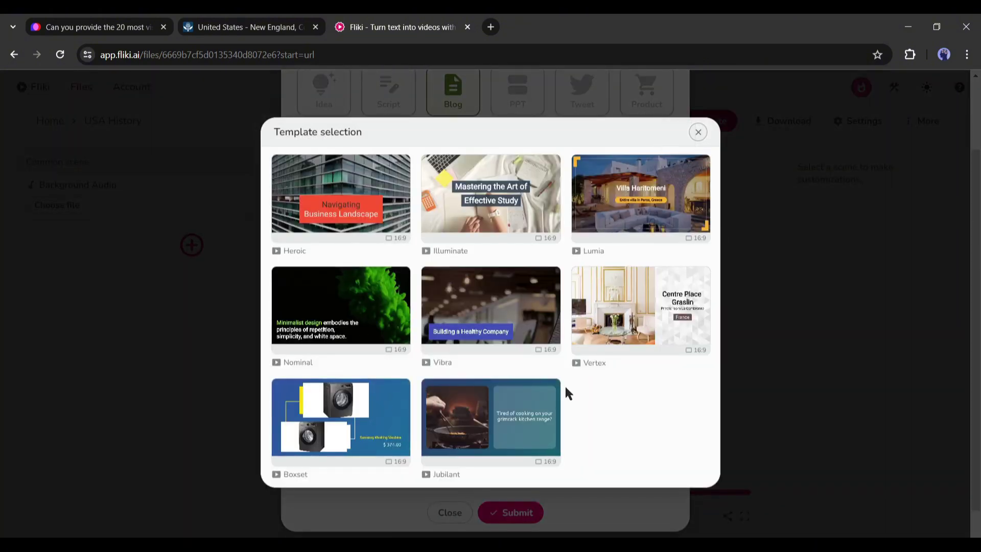
pyautogui.click(698, 133)
pyautogui.click(421, 377)
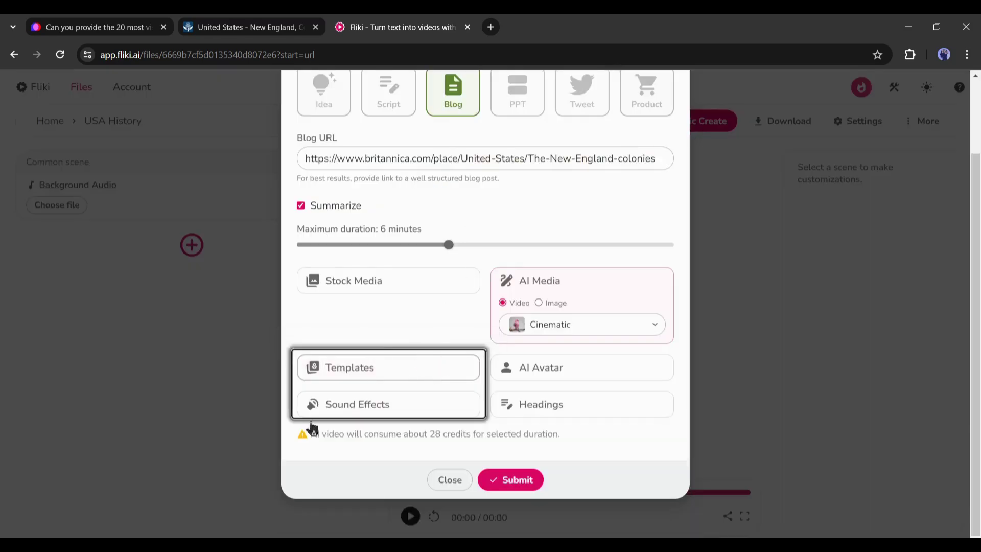
pyautogui.click(407, 408)
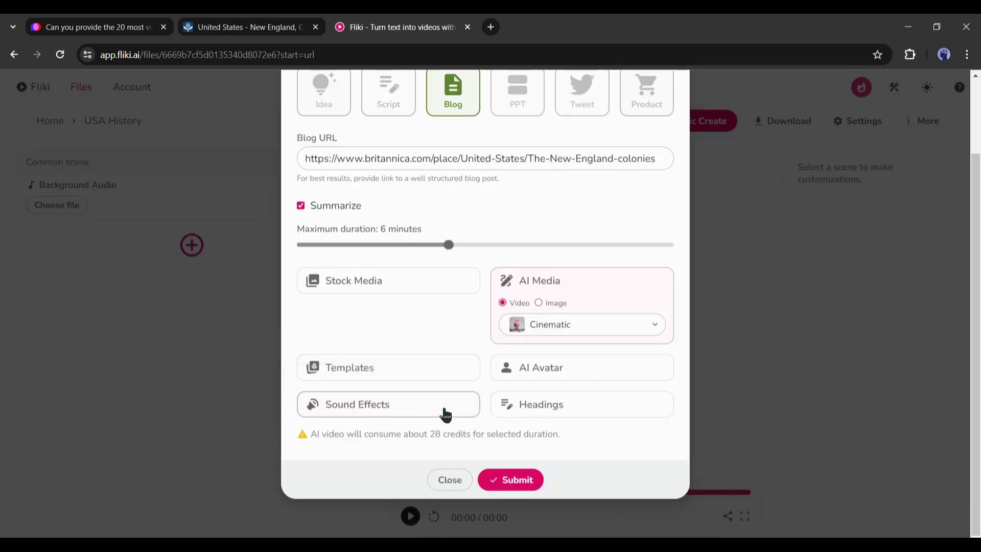
# - Add an AI Avatar presenter using a female stock avatar
pyautogui.click(561, 372)
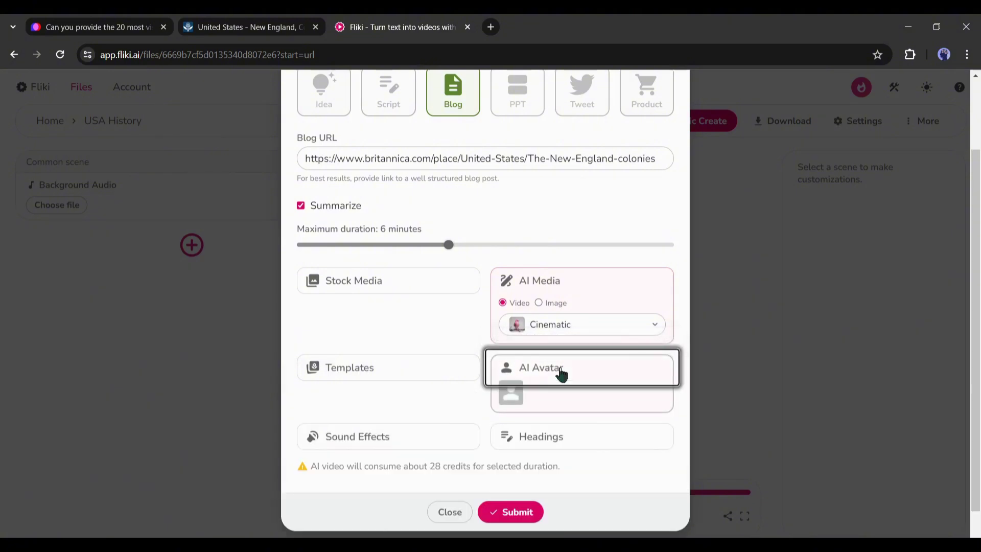
pyautogui.click(511, 397)
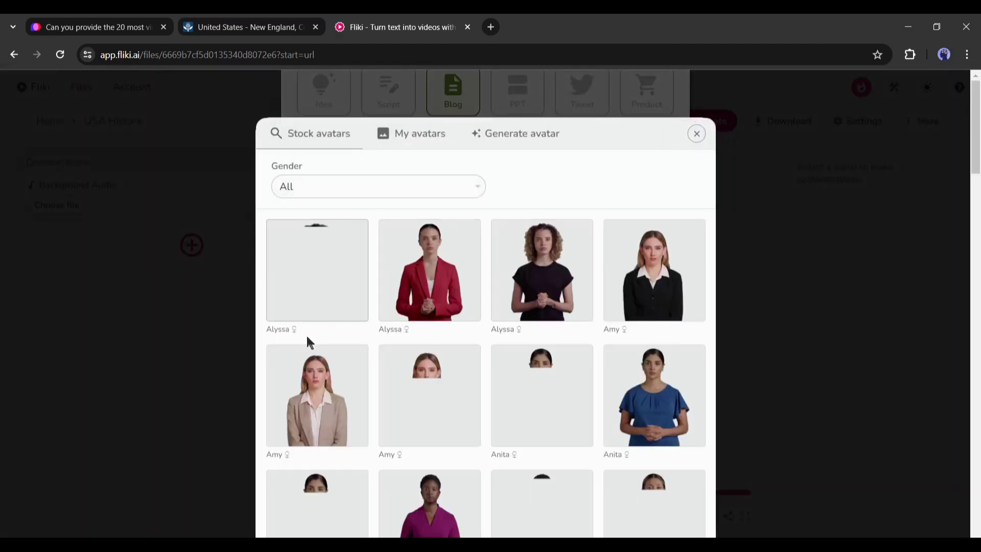
pyautogui.scroll(-20, 436, 346)
pyautogui.scroll(20, 436, 345)
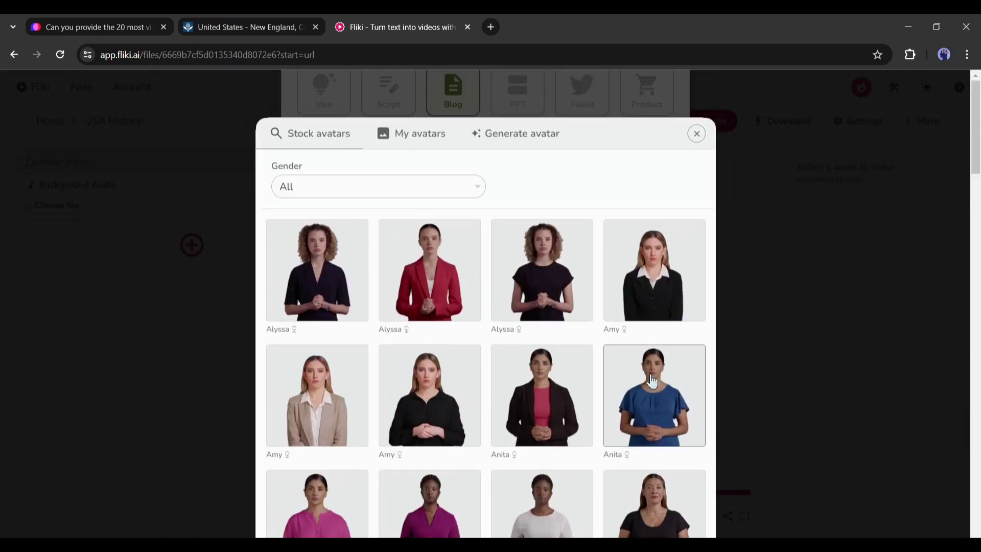
pyautogui.click(551, 285)
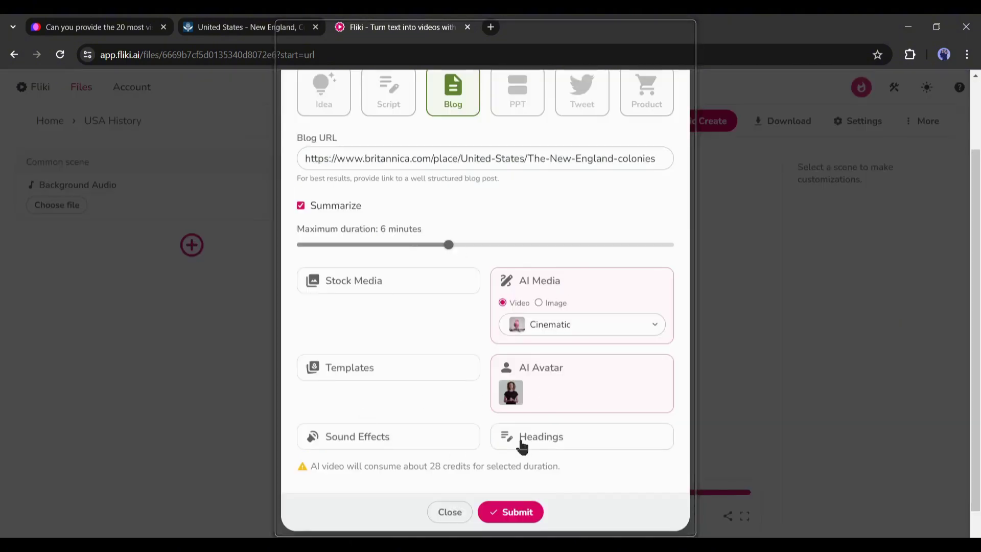
pyautogui.click(544, 449)
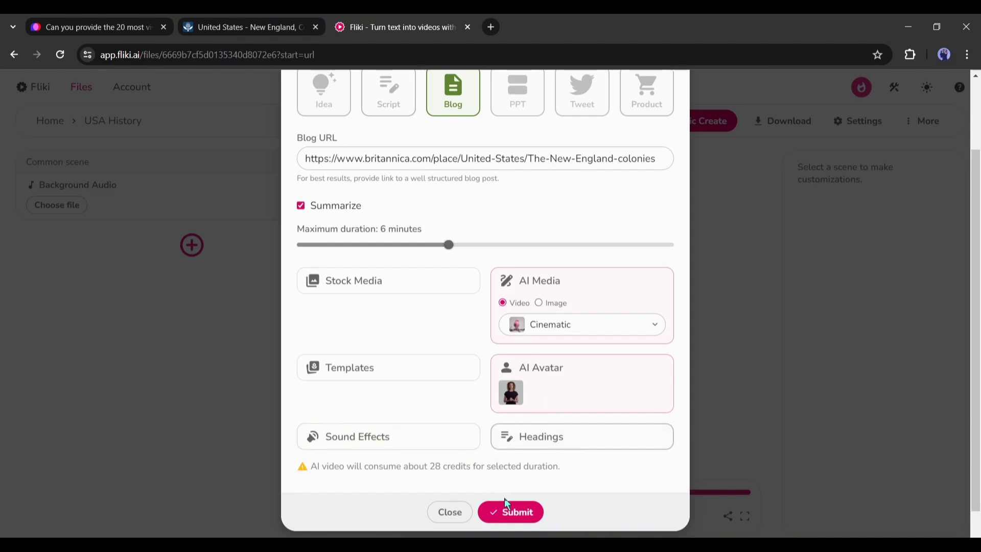
# - Generate the video from the blog and play the resulting 04:56 draft
pyautogui.click(514, 513)
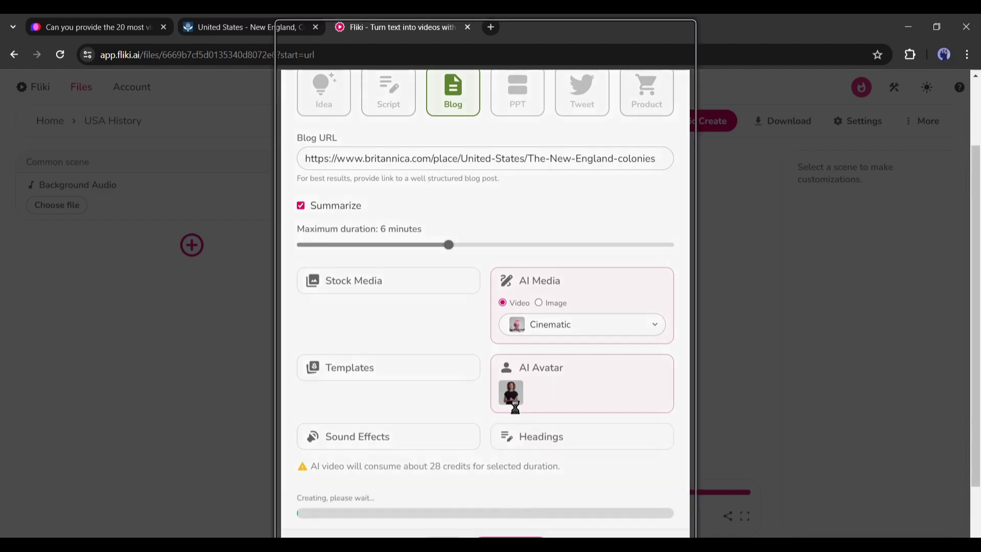
pyautogui.scroll(-1, 515, 407)
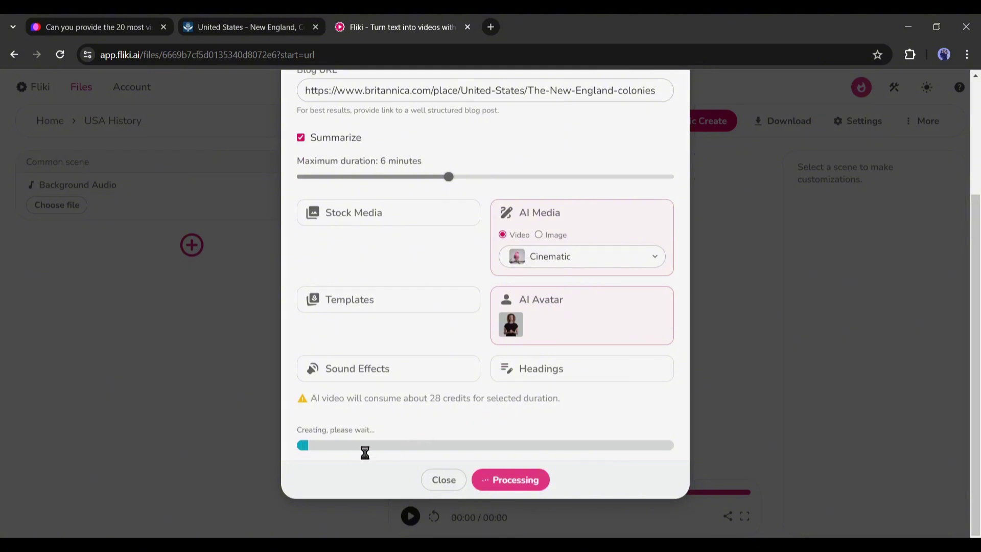
pyautogui.scroll(2, 311, 455)
pyautogui.scroll(-2, 293, 466)
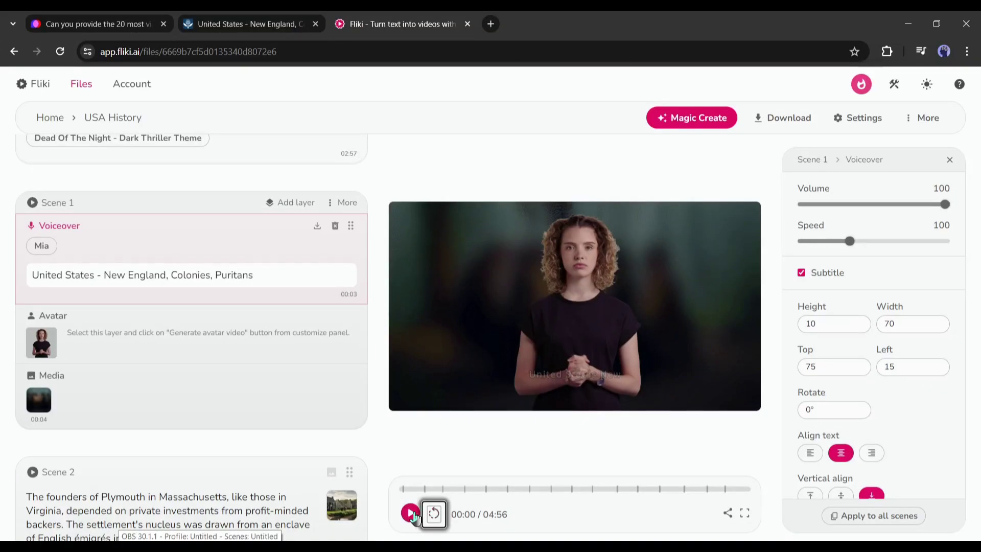
pyautogui.click(410, 515)
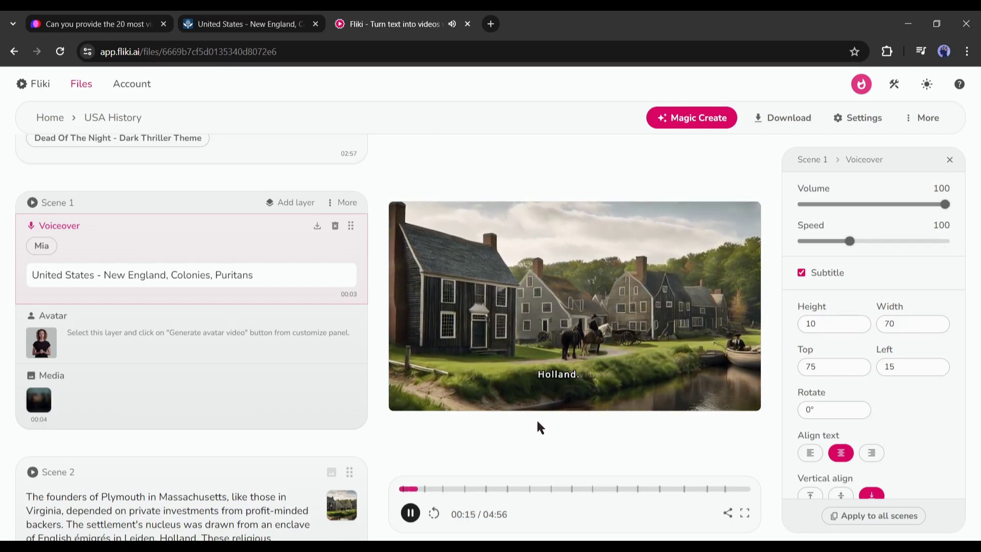
# - Replace Scene 1's voiceover with a welcome intro ending 'Let's start the video.'
pyautogui.click(411, 513)
pyautogui.scroll(1, 135, 338)
pyautogui.click(135, 339)
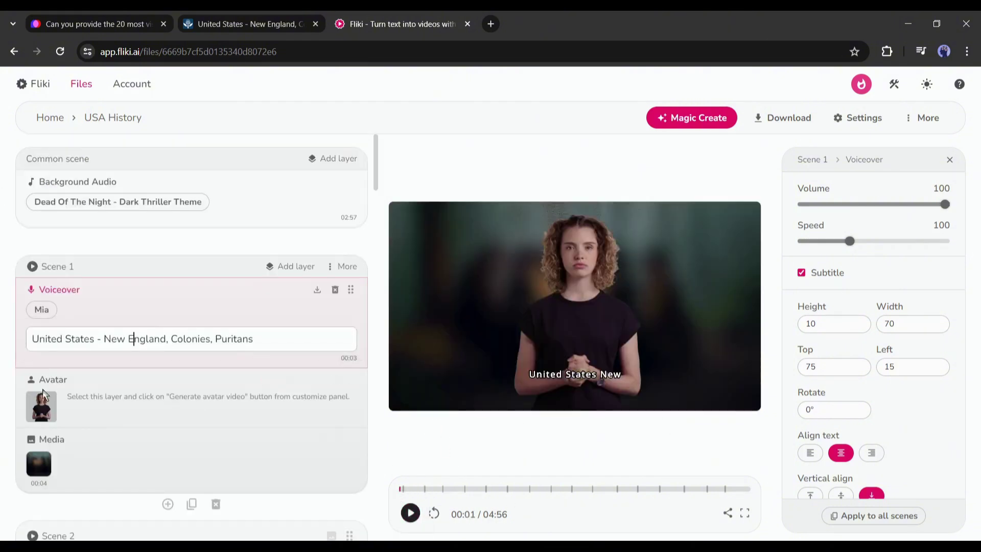
pyautogui.scroll(-3, 195, 430)
pyautogui.scroll(3, 194, 430)
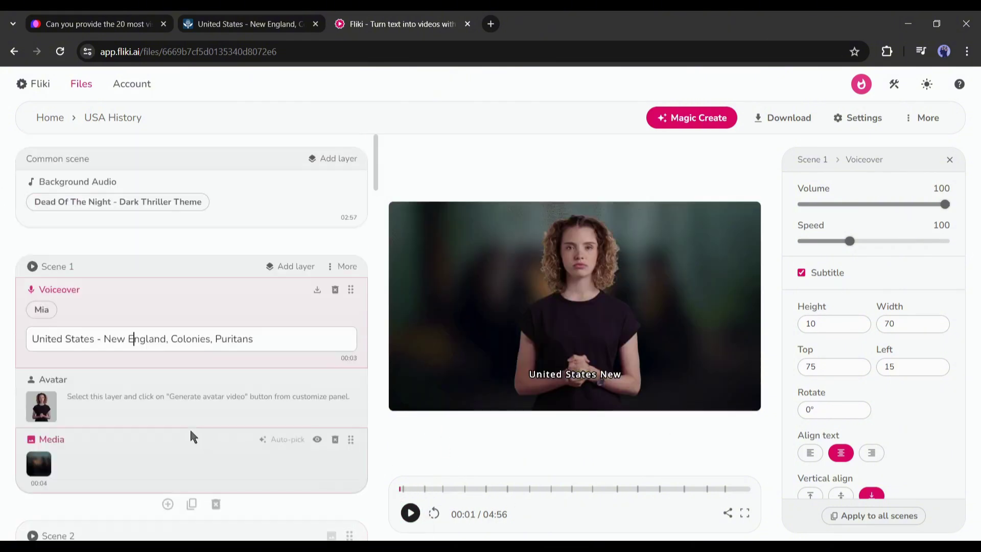
pyautogui.tripleClick(257, 335)
pyautogui.press('BackSpace')
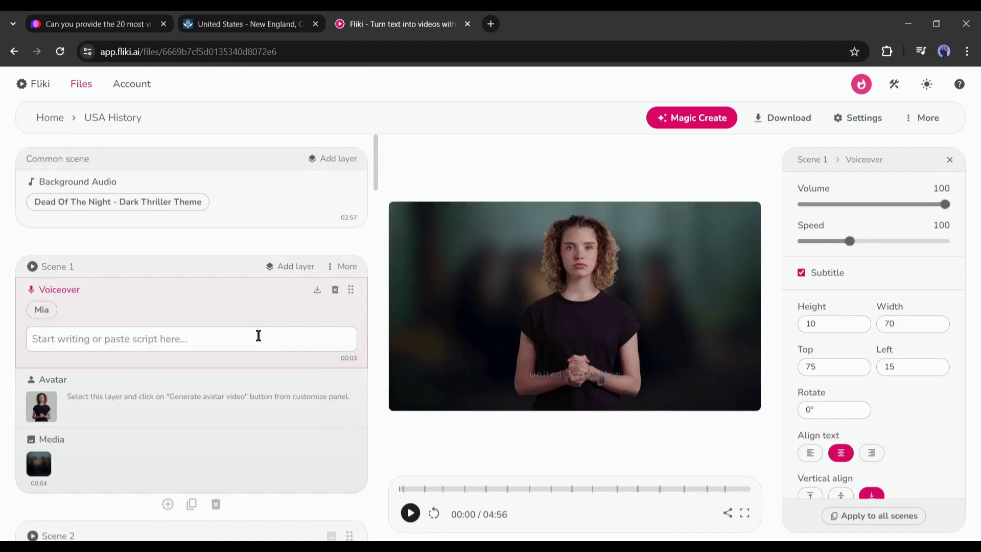
pyautogui.write('Hi weld')
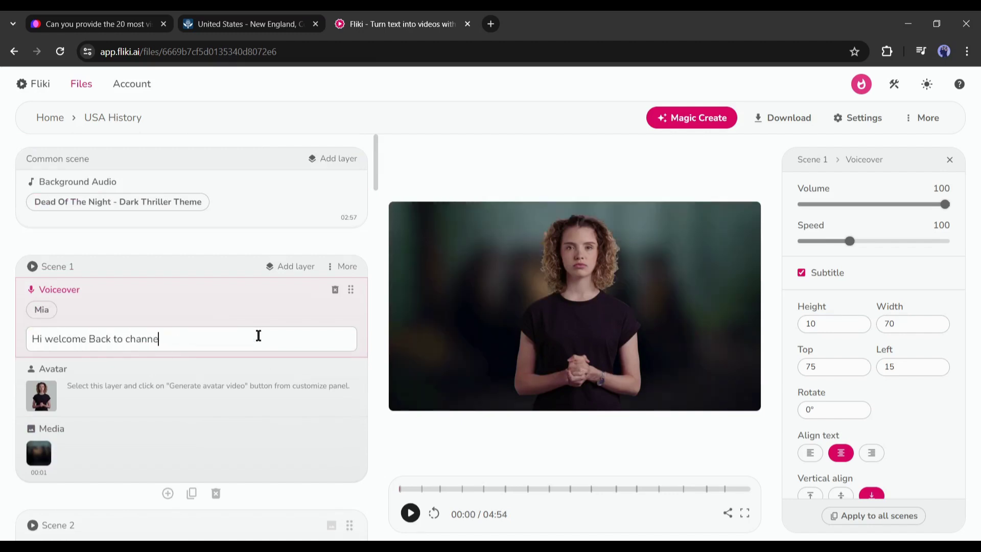
pyautogui.write("ited States of America. Let's start the video.")
# - Preview the new introduction, rewind to the start, and open Scene 1's avatar layer
pyautogui.click(528, 495)
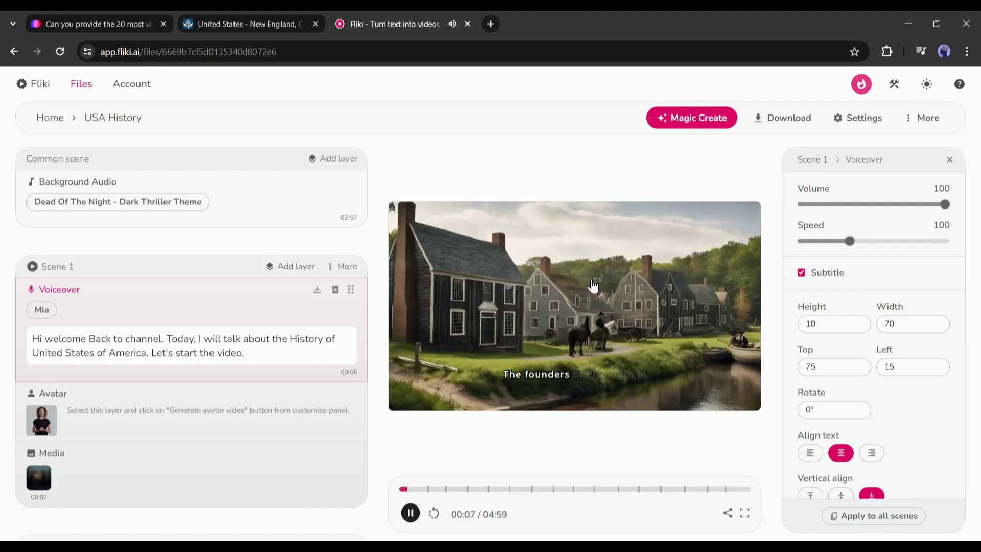
pyautogui.click(411, 513)
pyautogui.click(401, 489)
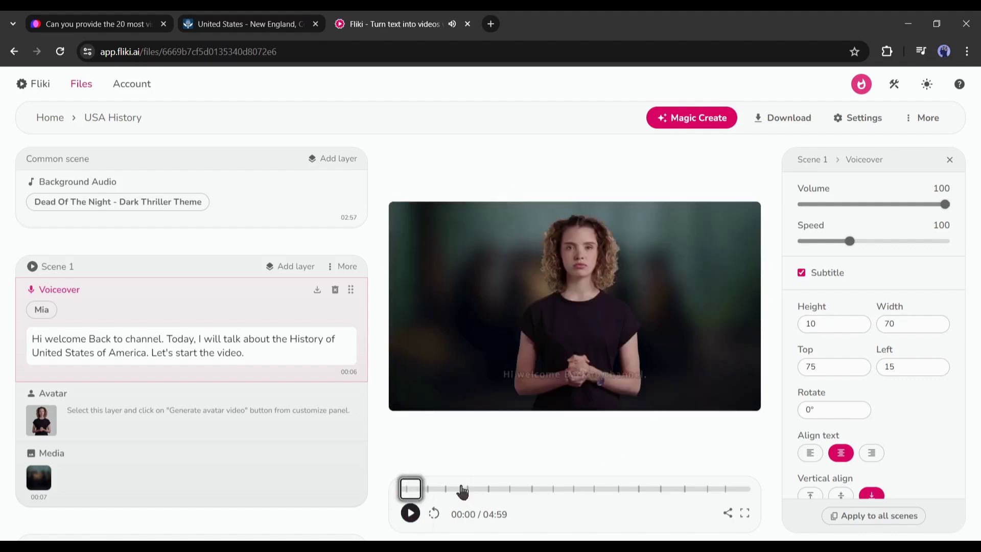
pyautogui.click(138, 414)
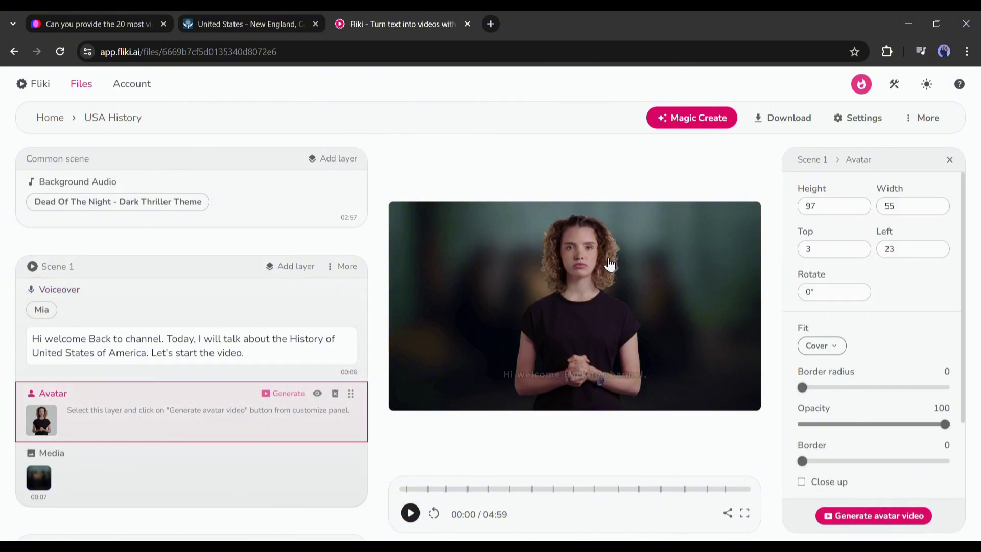
# - Filter voices to Female, audition Alana and Ramona, and apply Nicole to all scenes
pyautogui.click(33, 310)
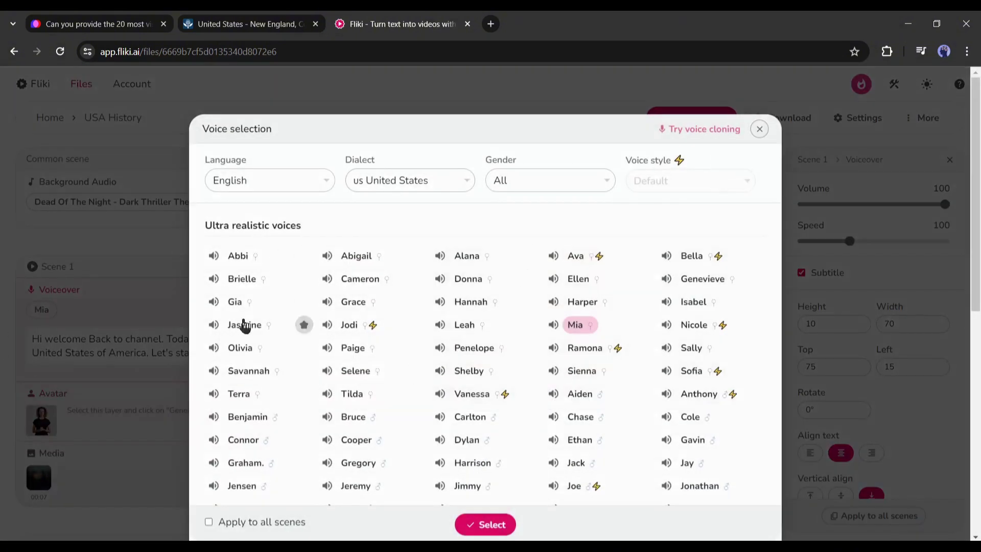
pyautogui.scroll(-2, 304, 300)
pyautogui.scroll(2, 415, 313)
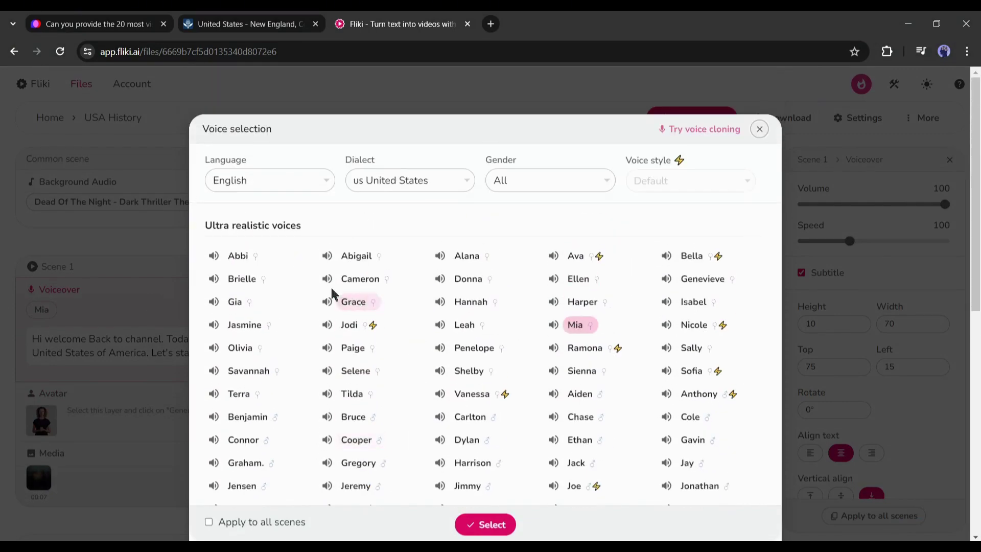
pyautogui.click(524, 189)
pyautogui.click(523, 227)
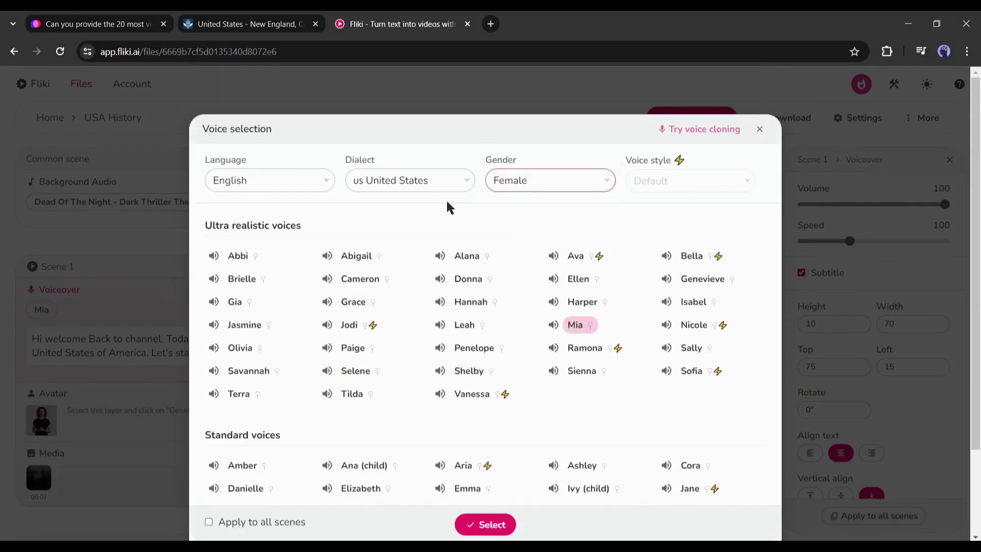
pyautogui.click(441, 256)
pyautogui.click(552, 347)
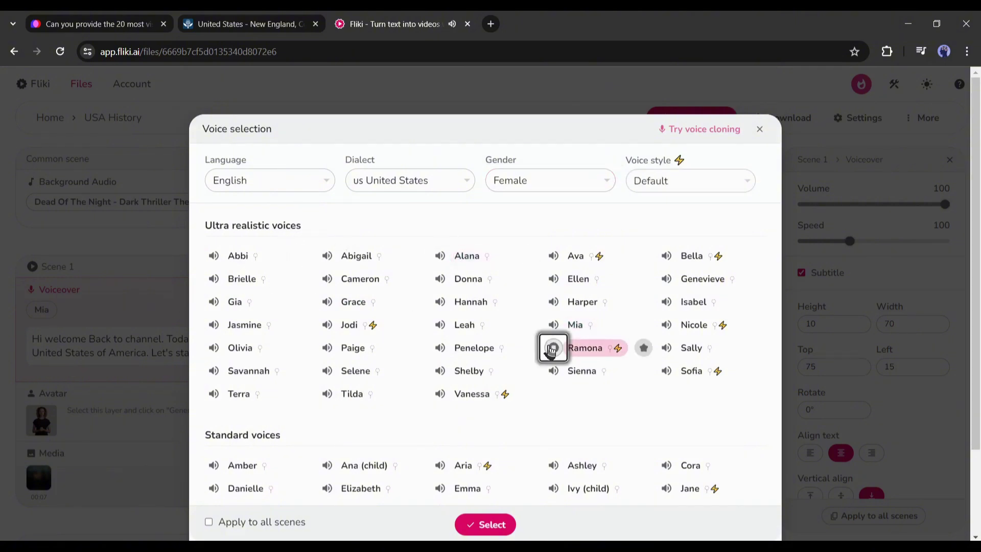
pyautogui.click(667, 326)
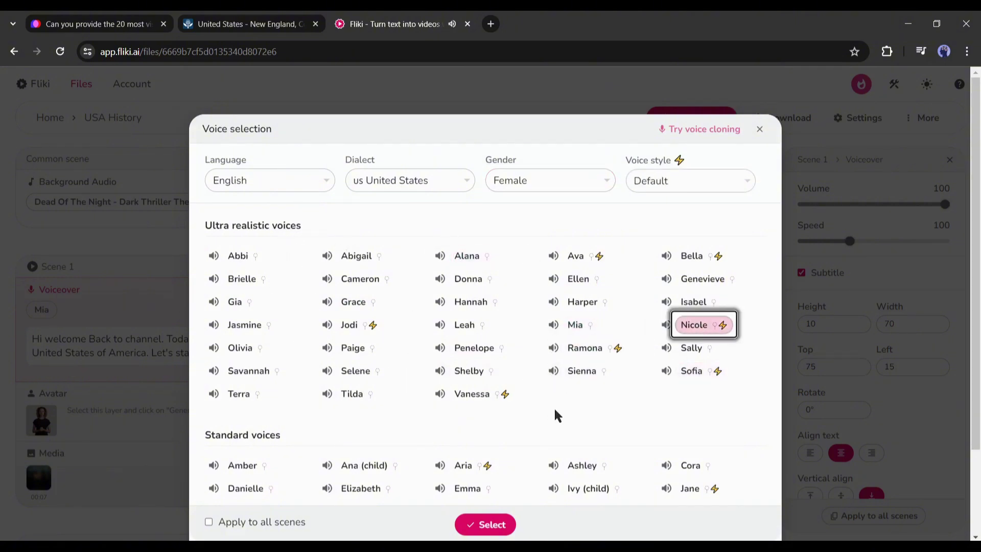
pyautogui.scroll(-3, 561, 412)
pyautogui.click(209, 475)
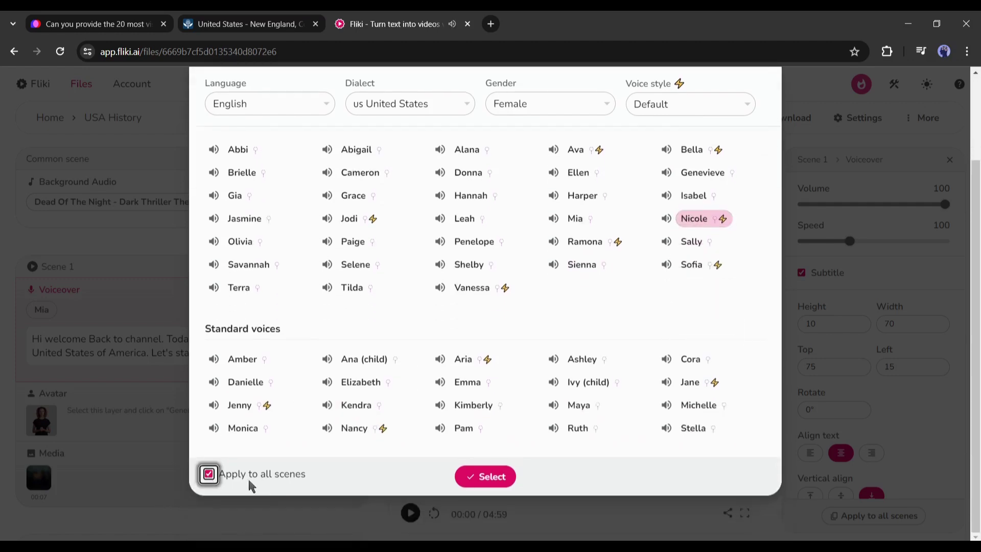
pyautogui.click(465, 476)
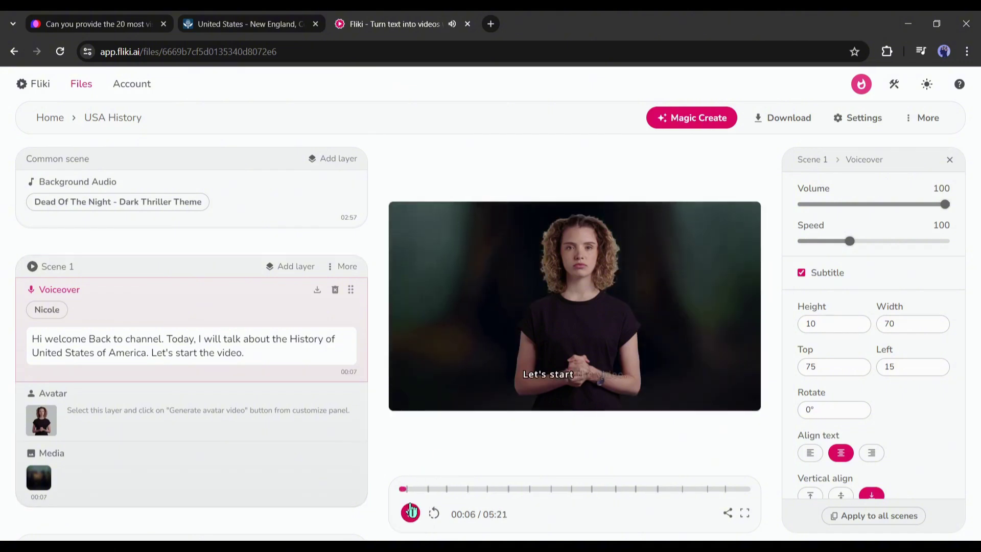
# - Generate a talking avatar video from Scene 1's Avatar layer
pyautogui.click(410, 513)
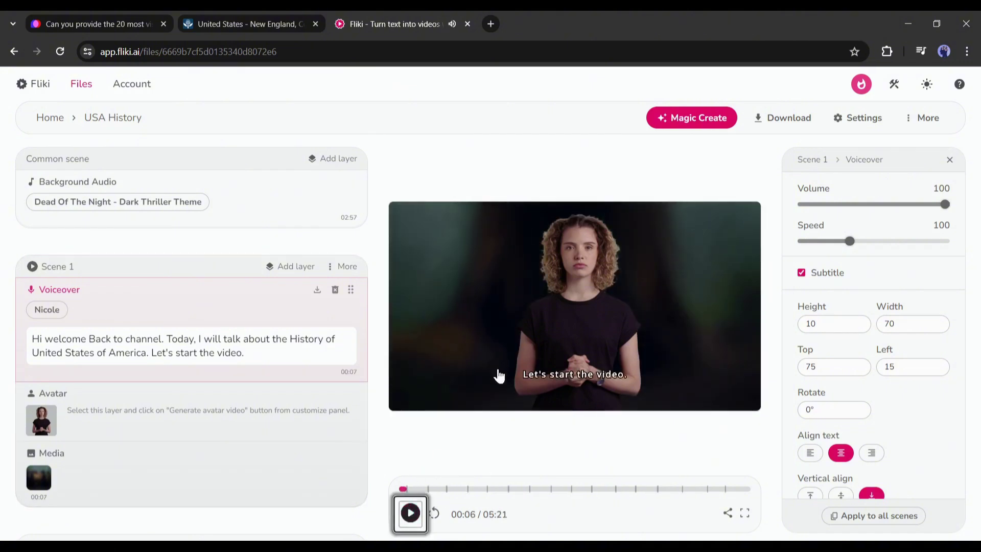
pyautogui.click(126, 412)
pyautogui.click(867, 517)
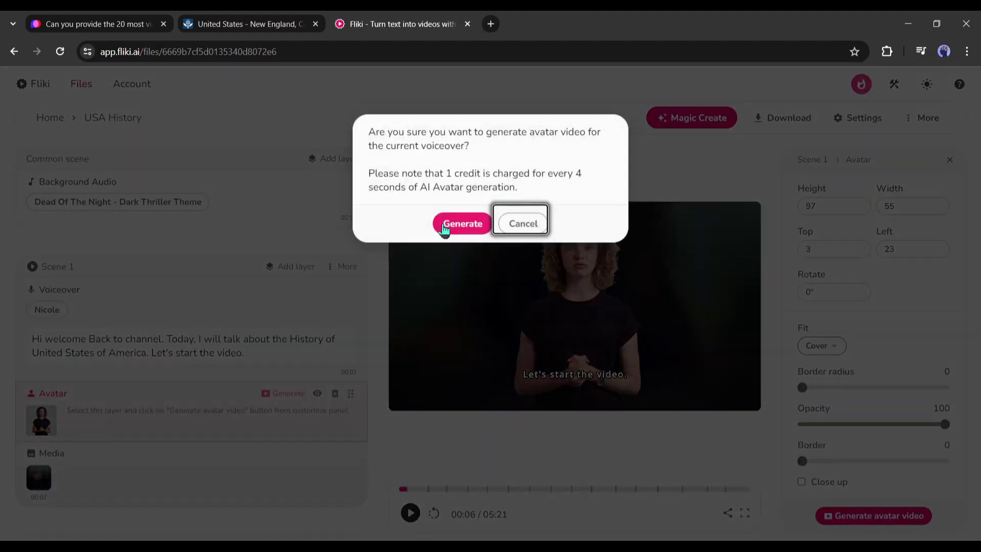
pyautogui.click(444, 222)
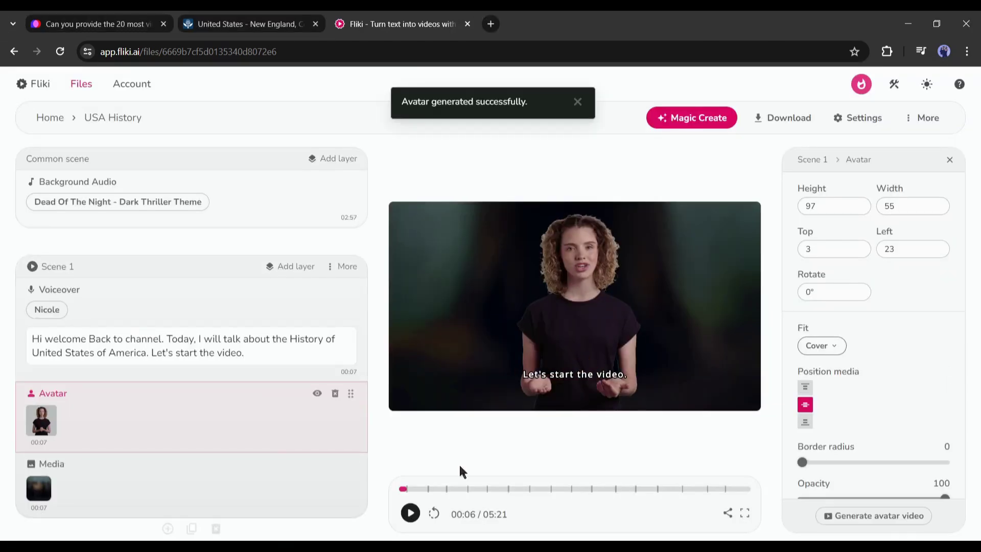
# - Play the preview through the Nicole-voiced welcome intro into Scene 2, then pause it
pyautogui.click(411, 515)
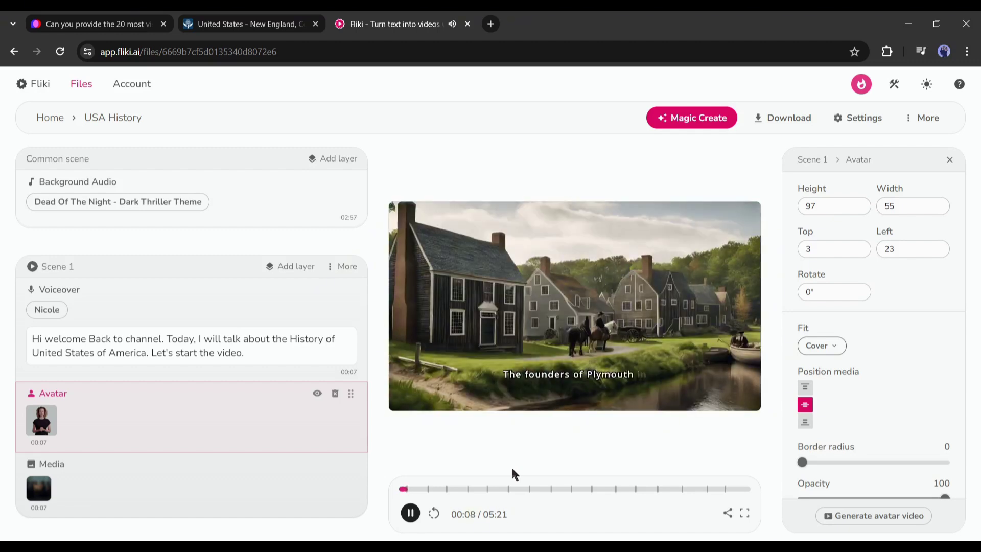
pyautogui.click(410, 512)
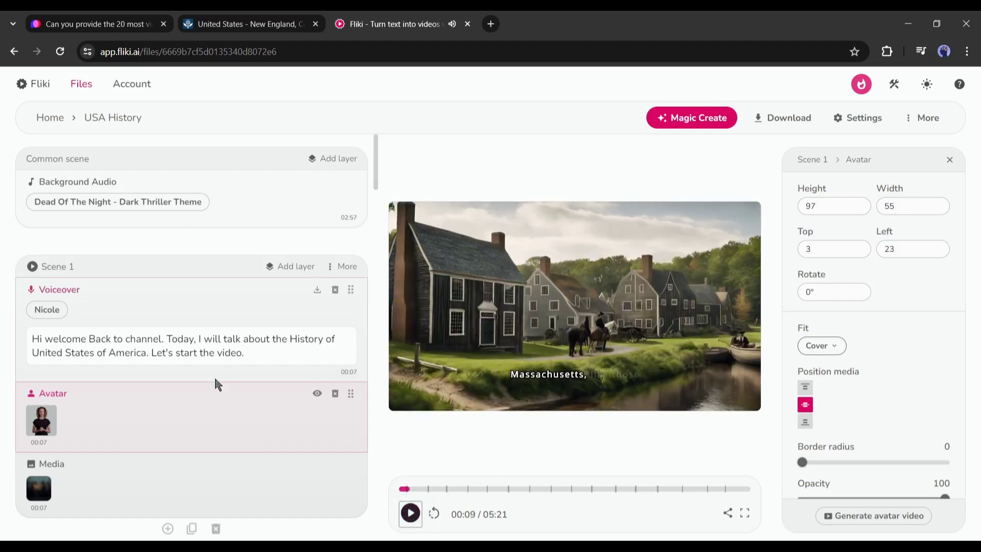
pyautogui.scroll(-4, 206, 409)
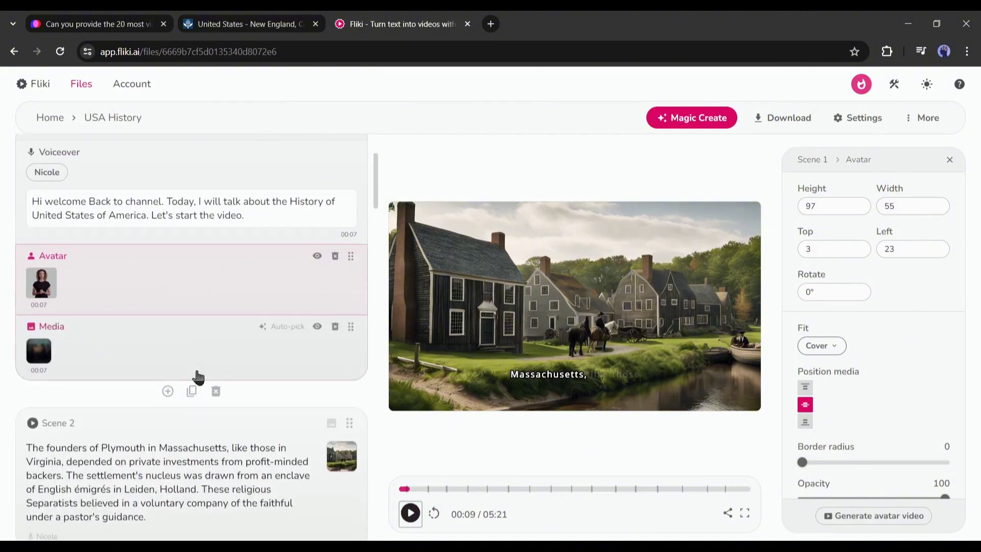
pyautogui.scroll(-3, 204, 377)
# - Move Scene 2's sentences after 'backers.' into the voiceover of a new Scene 3
pyautogui.click(148, 292)
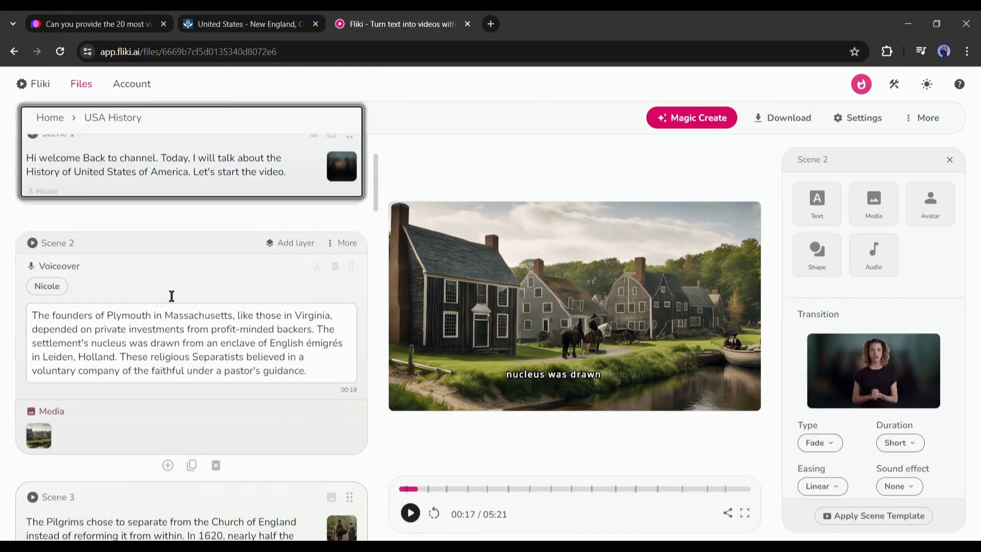
pyautogui.scroll(3, 198, 381)
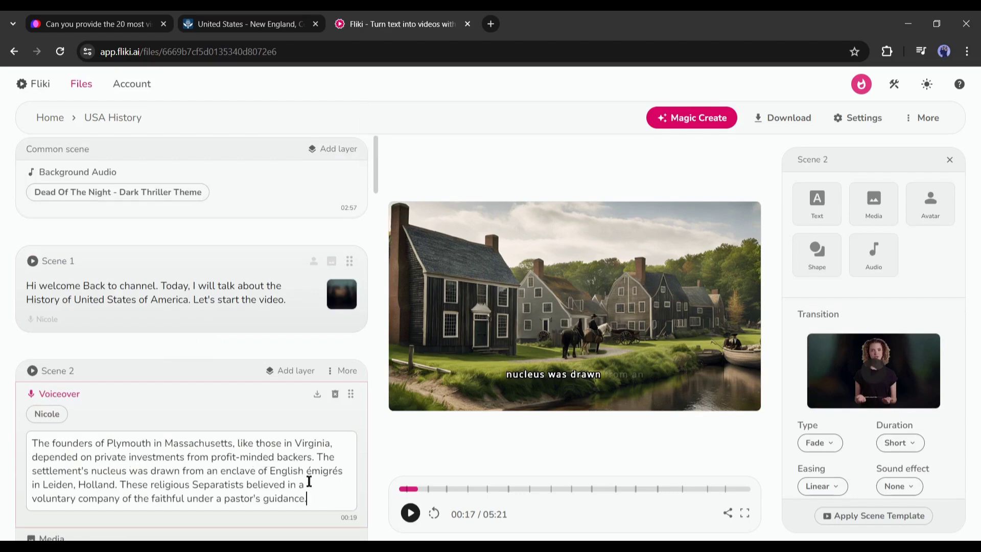
pyautogui.scroll(-2, 288, 484)
pyautogui.click(316, 391)
pyautogui.moveTo(318, 391); pyautogui.dragTo(329, 438)
pyautogui.hotkey('ctrl', 'c')
pyautogui.press('BackSpace')
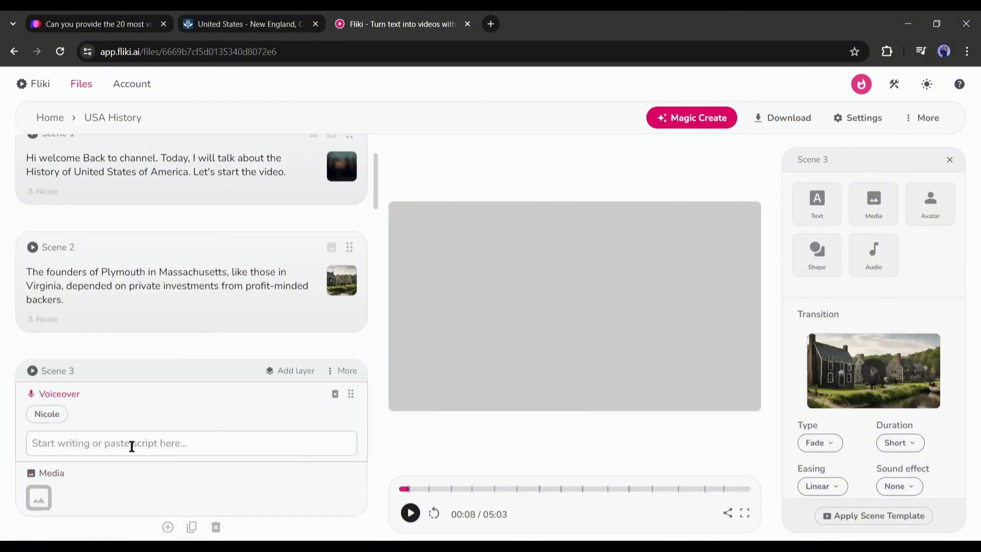
pyautogui.click(132, 446)
pyautogui.hotkey('ctrl', 'v')
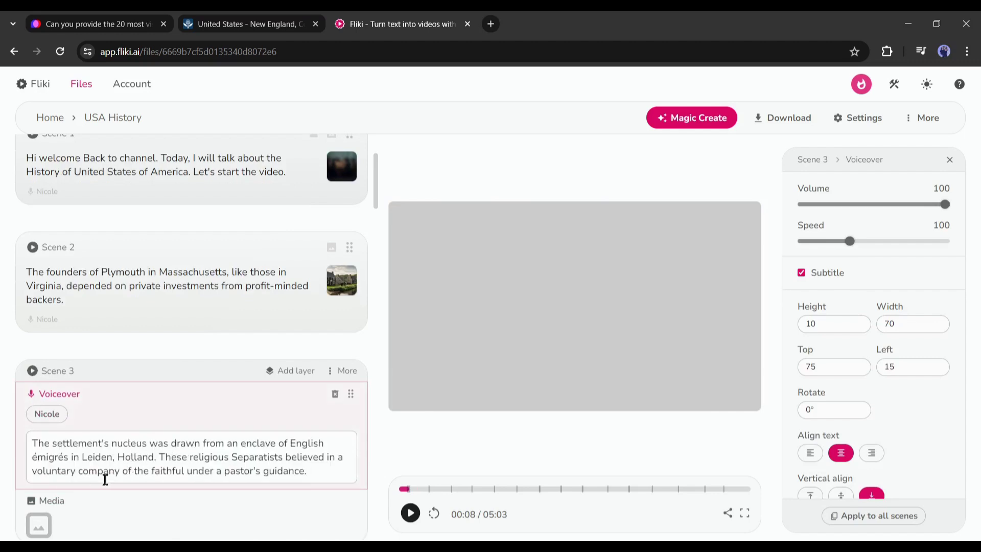
# - Auto-pick village aerial footage for Scene 3, then search stock media for 'enclave of English émigrés'
pyautogui.scroll(-1, 149, 478)
pyautogui.scroll(1, 98, 437)
pyautogui.scroll(-2, 97, 438)
pyautogui.click(279, 397)
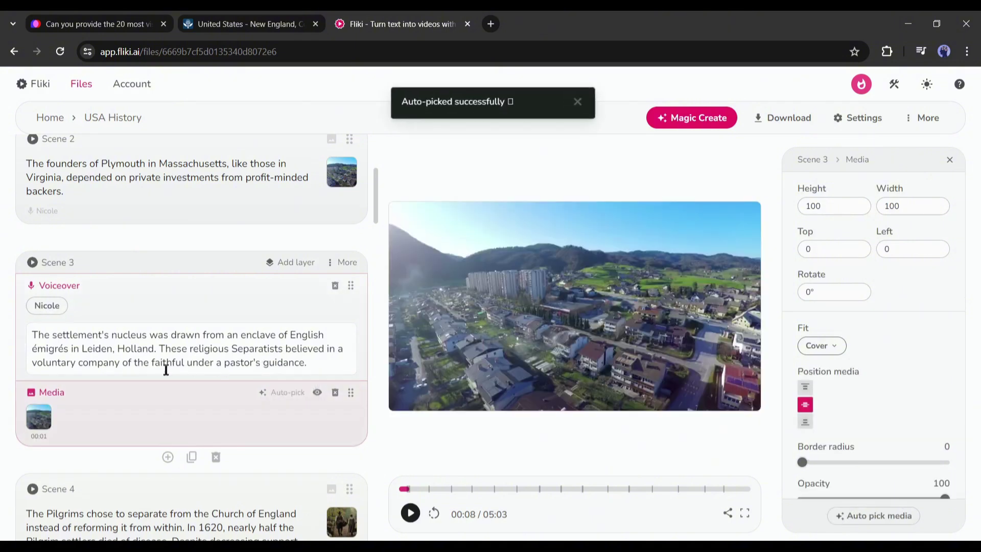
pyautogui.click(280, 405)
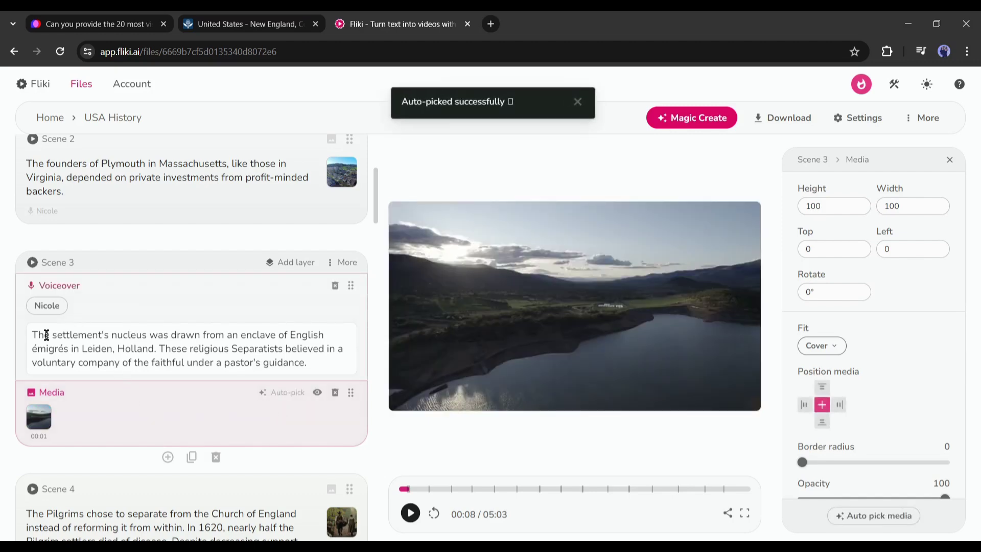
pyautogui.moveTo(240, 335); pyautogui.dragTo(73, 349)
pyautogui.hotkey('ctrl', 'c')
pyautogui.click(39, 416)
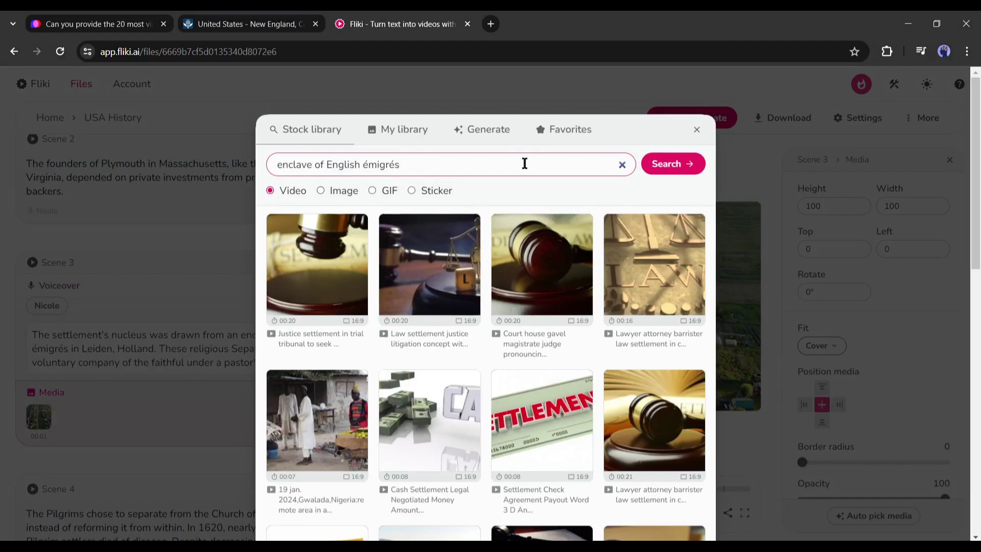
# - Search stock media for 'enclave', trying Sticker, GIF and Image filters and favorites
pyautogui.press('Return')
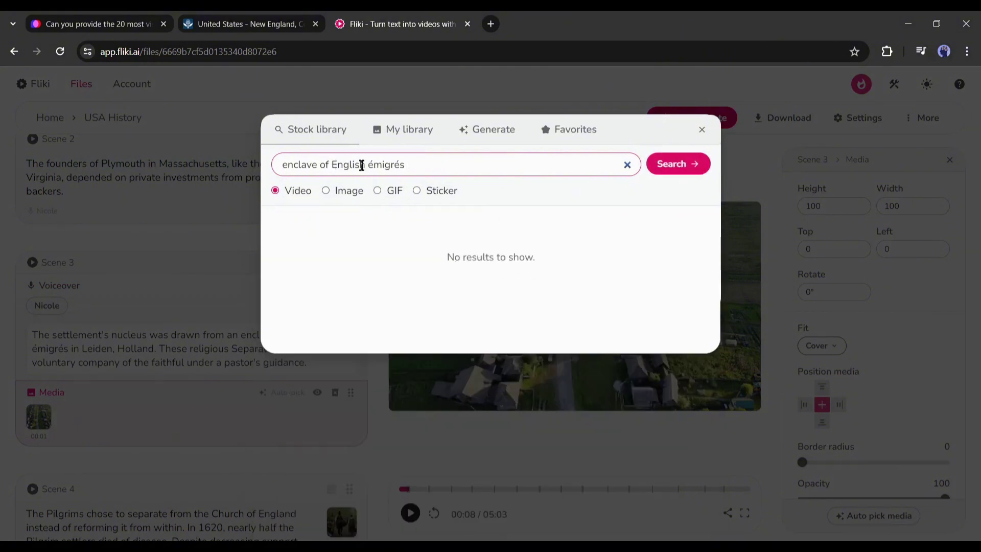
pyautogui.hotkey('ctrl', 'BackSpace')
pyautogui.hotkey('ctrl', 'BackSpace')
pyautogui.press('Return')
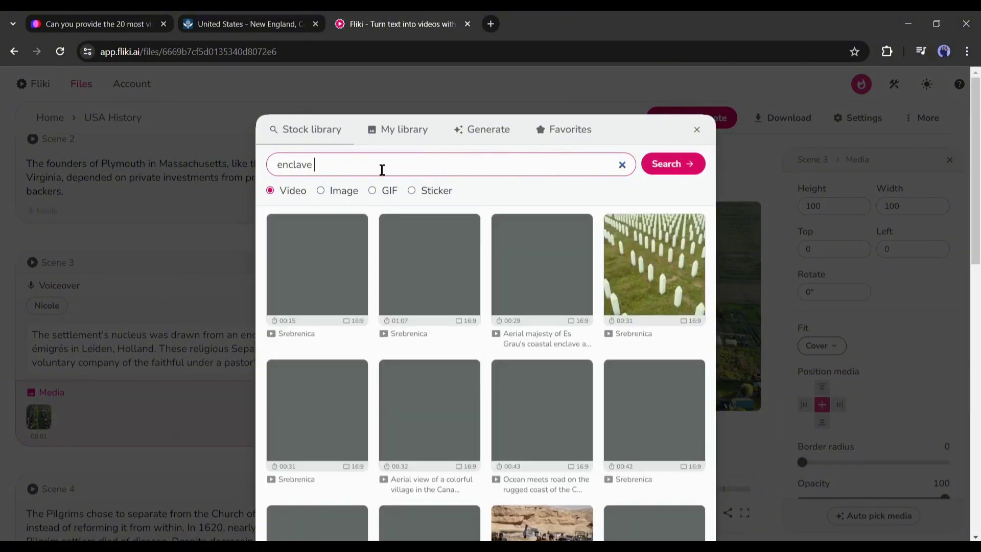
pyautogui.scroll(-10, 422, 384)
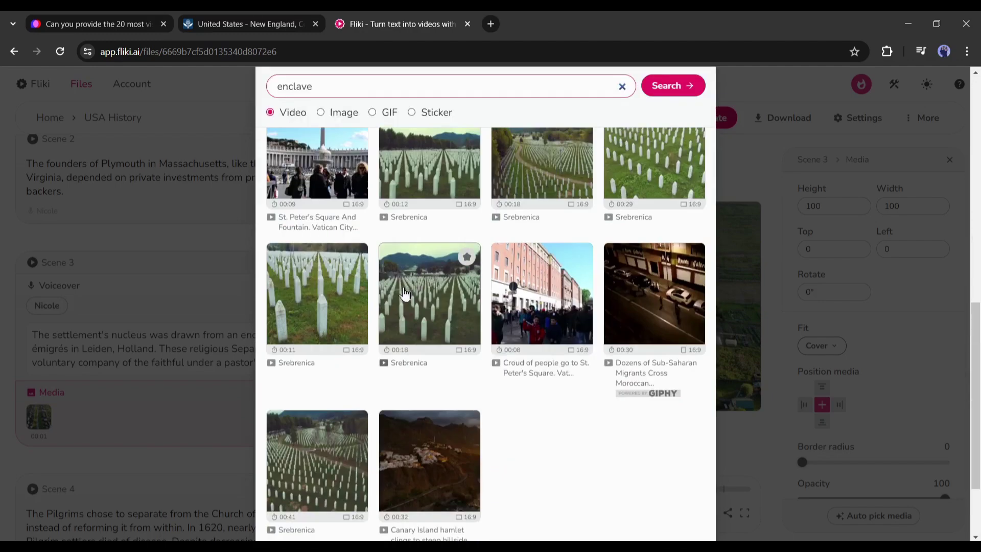
pyautogui.scroll(8, 428, 425)
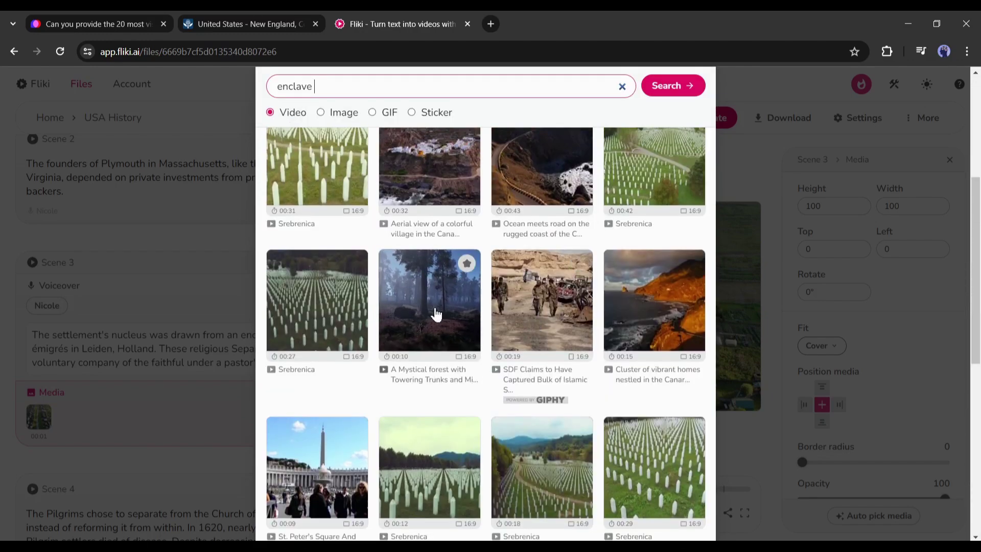
pyautogui.scroll(3, 437, 310)
pyautogui.click(412, 191)
pyautogui.click(372, 190)
pyautogui.click(339, 192)
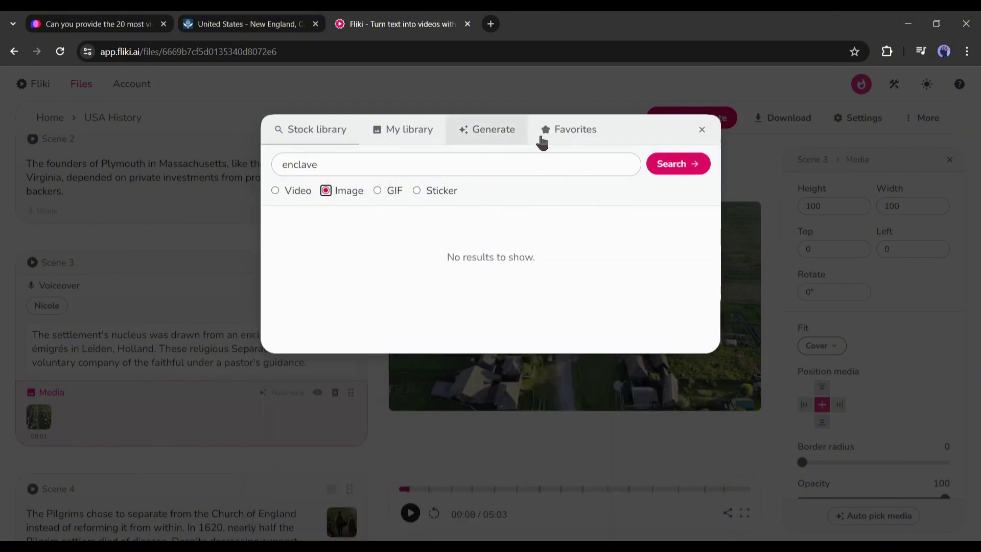
pyautogui.click(550, 136)
# - Generate a Cinematic AI video clip from the prompt 'enclave of English émigrés' and use it for Scene 3
pyautogui.click(489, 137)
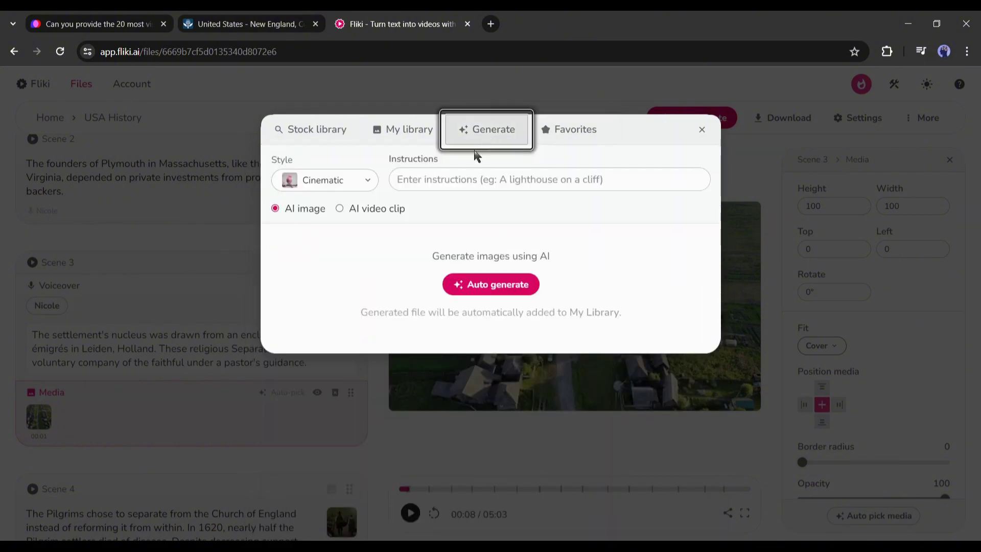
pyautogui.click(523, 174)
pyautogui.hotkey('ctrl', 'v')
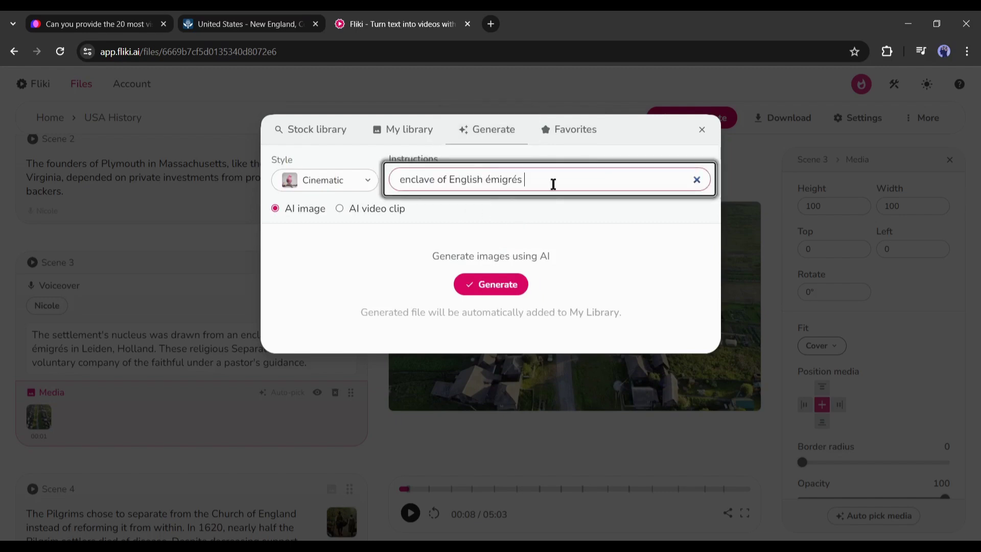
pyautogui.click(341, 208)
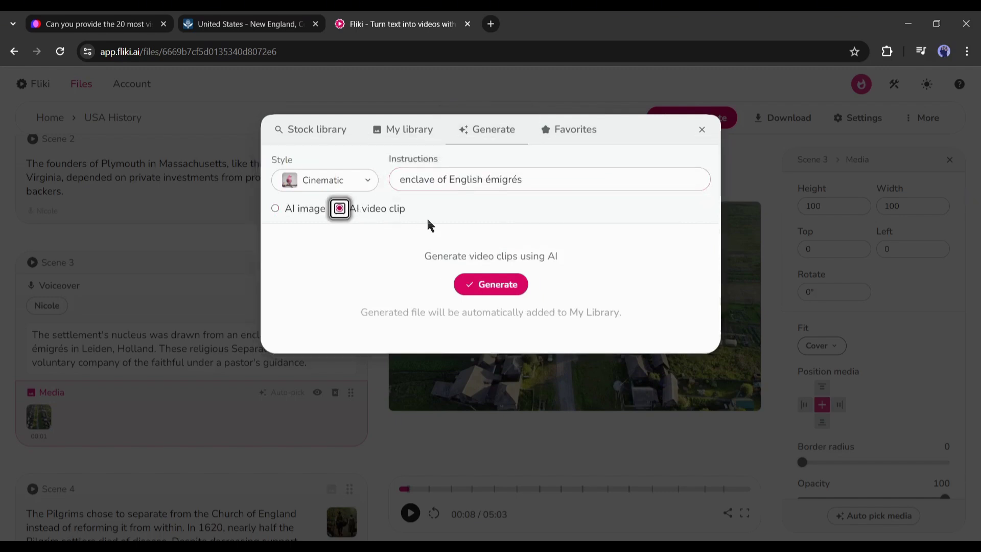
pyautogui.click(491, 284)
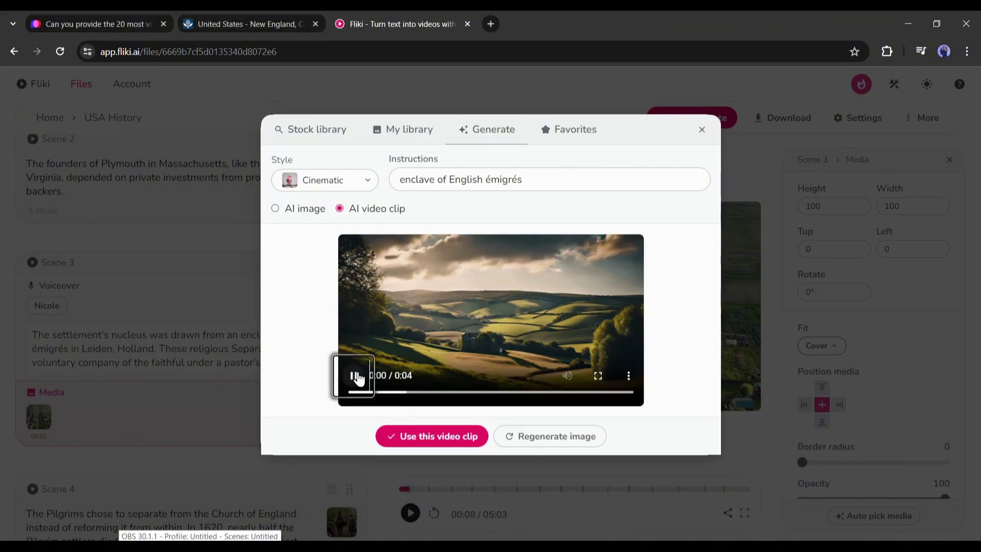
pyautogui.click(432, 436)
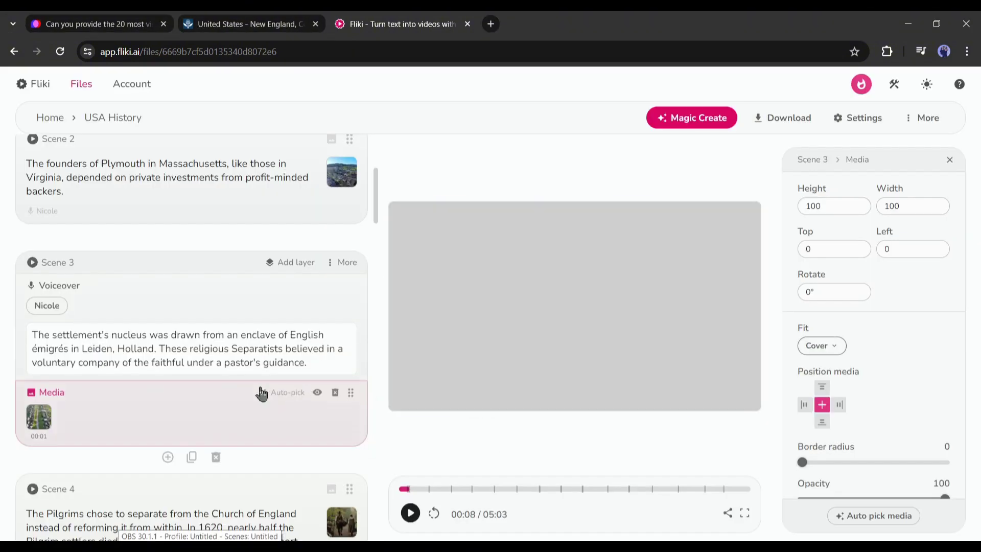
# - Move Scene 4's sentences after 'within.' into a new Scene 5
pyautogui.scroll(-4, 229, 397)
pyautogui.click(132, 342)
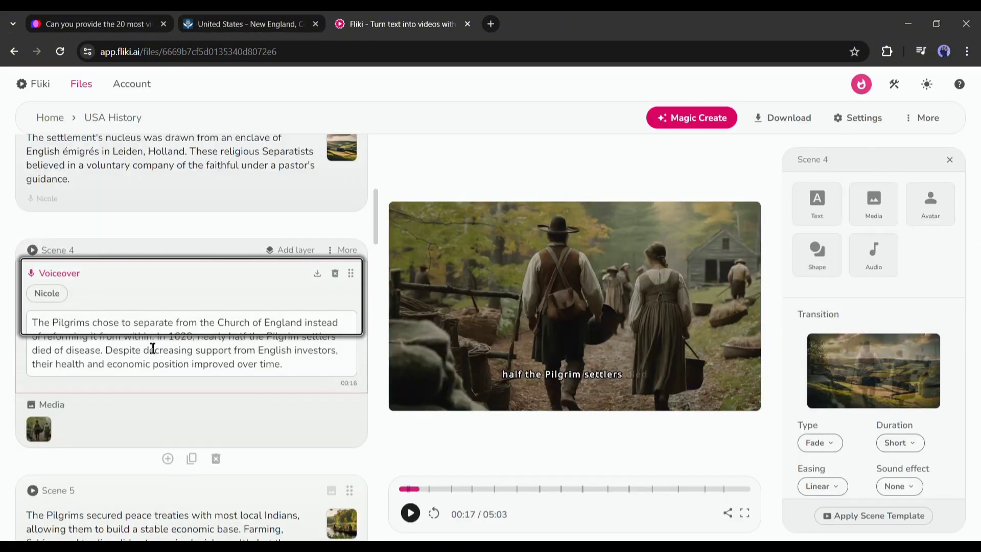
pyautogui.moveTo(156, 336); pyautogui.dragTo(178, 413)
pyautogui.hotkey('ctrl', 'c')
pyautogui.press('BackSpace')
pyautogui.click(168, 430)
pyautogui.hotkey('ctrl', 'v')
pyautogui.click(280, 484)
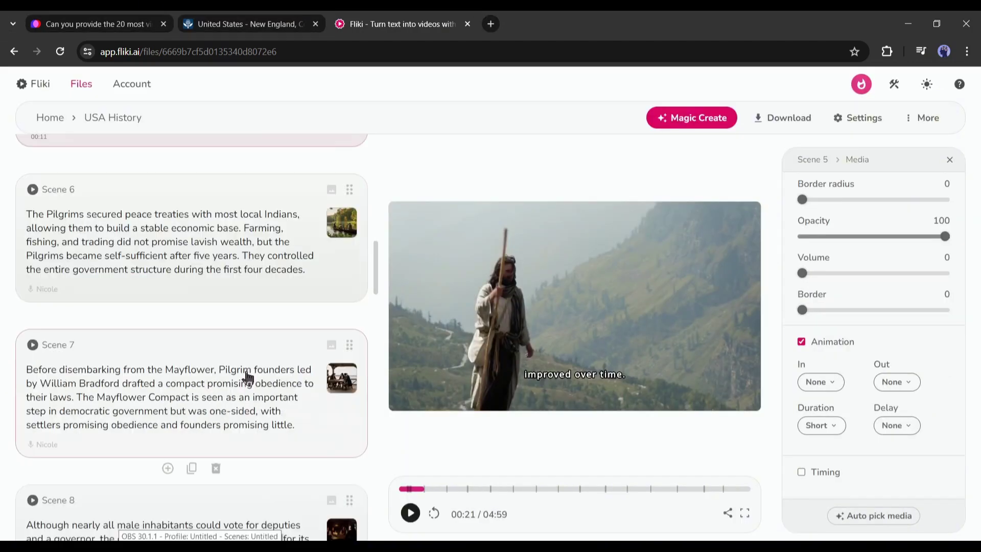
# - Split Scene 6's script before 'Farming' and remove the leftover empty scene
pyautogui.scroll(3, 247, 377)
pyautogui.click(60, 336)
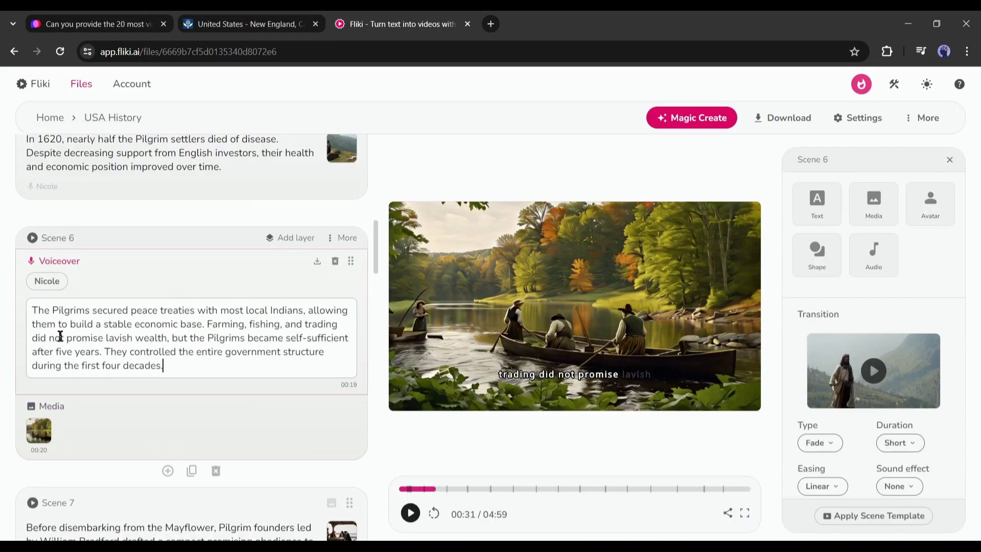
pyautogui.click(207, 324)
pyautogui.press('Return')
pyautogui.click(214, 427)
# - Generate an AI image of 'Pilgrims' for Scene 7 and turn it into a video clip
pyautogui.click(285, 408)
pyautogui.click(281, 408)
pyautogui.click(39, 430)
pyautogui.write('Pilgrims')
pyautogui.press('Return')
pyautogui.scroll(-3, 552, 287)
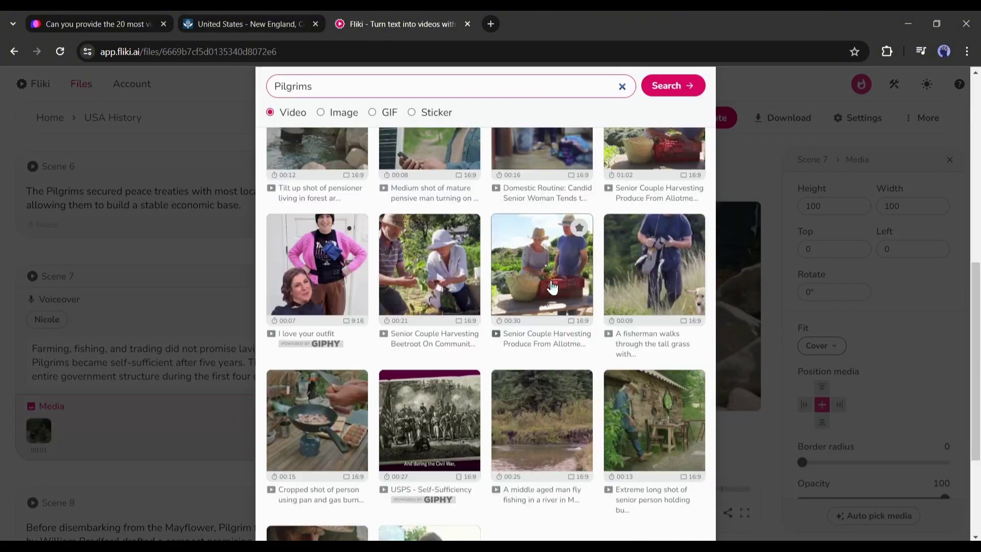
pyautogui.scroll(-3, 623, 437)
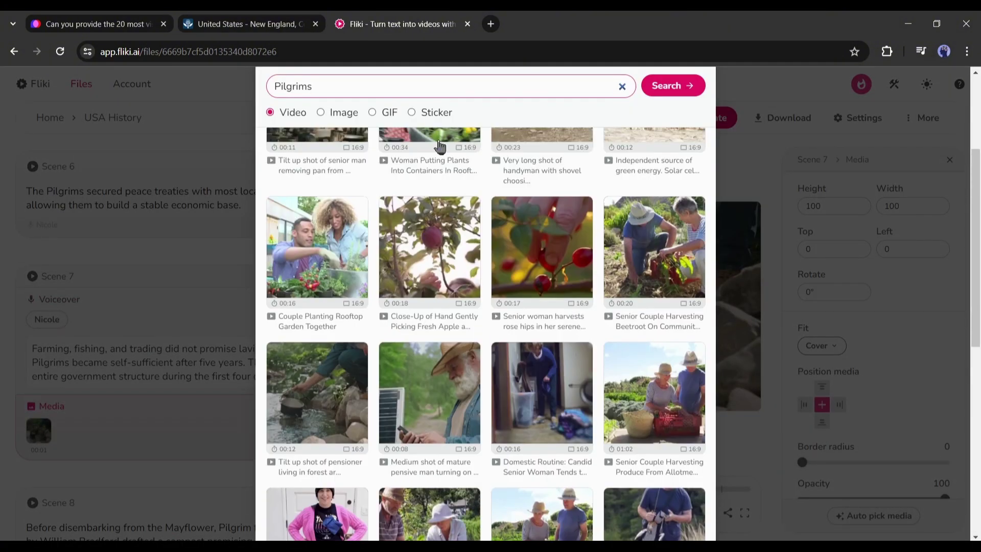
pyautogui.scroll(10, 624, 438)
pyautogui.click(492, 130)
pyautogui.click(491, 285)
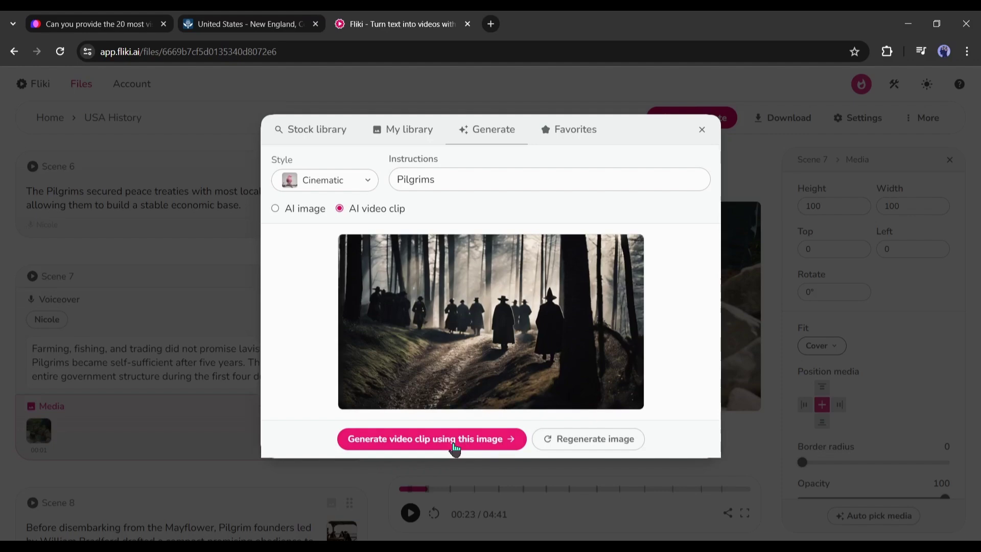
pyautogui.click(431, 438)
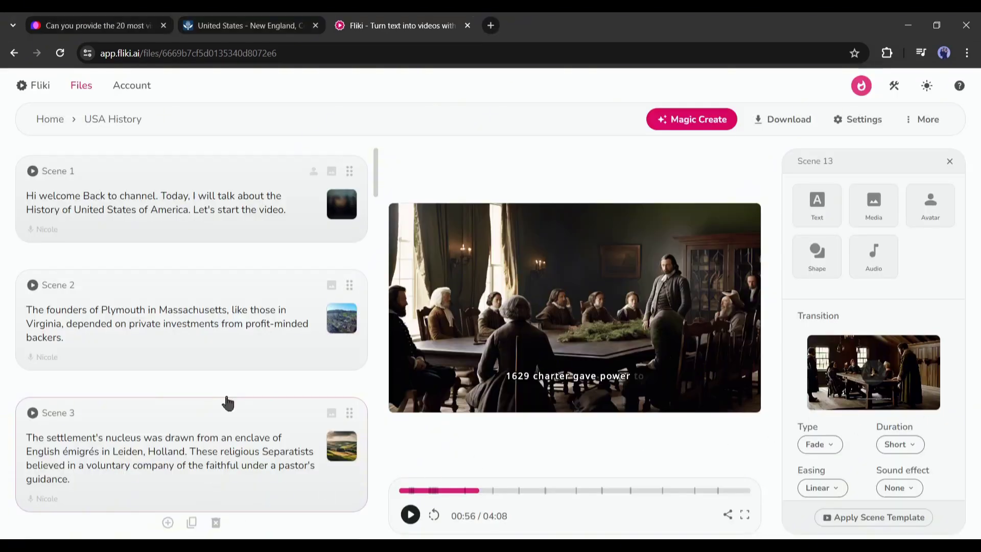
# - Set Scene 1's subtitles to word-by-word display in bold Bangers font
pyautogui.scroll(2, 229, 392)
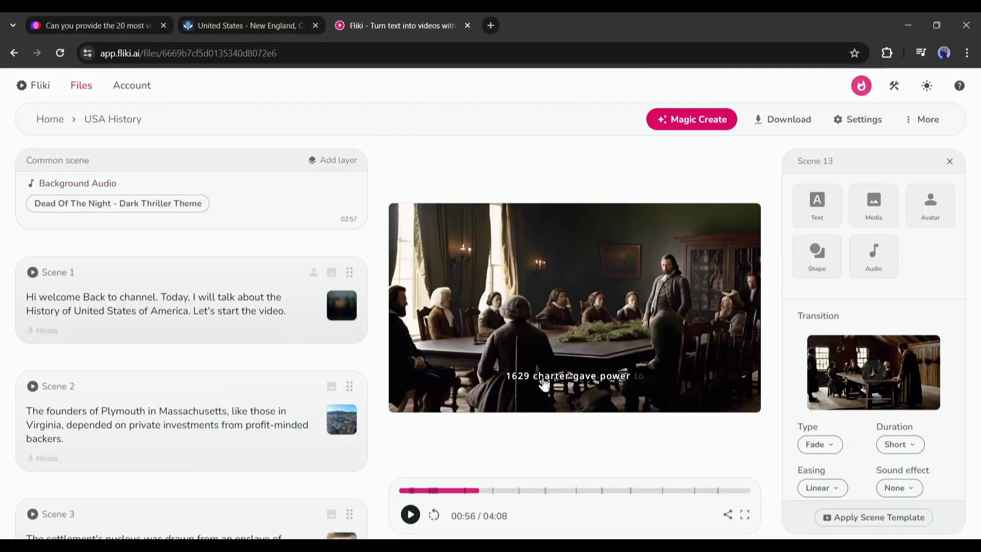
pyautogui.click(171, 297)
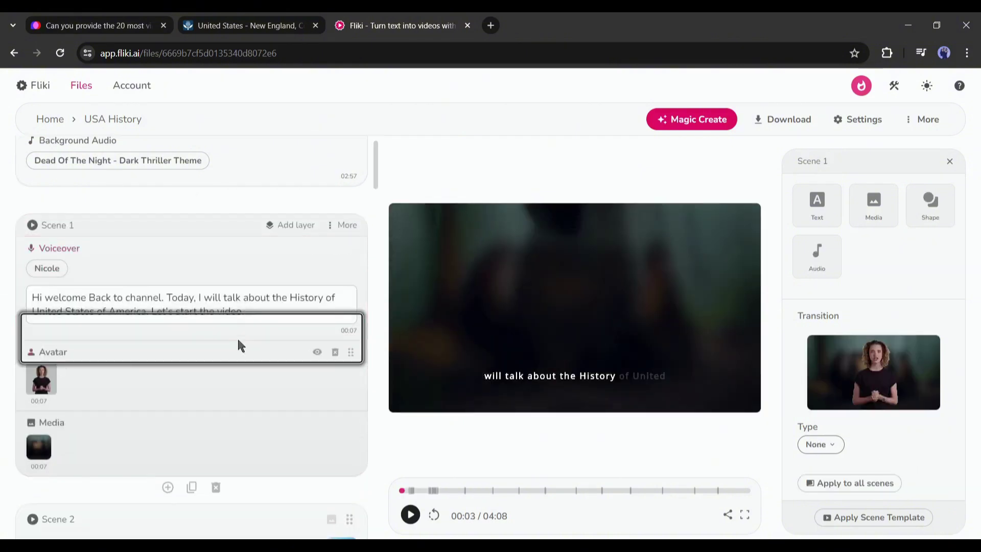
pyautogui.click(157, 271)
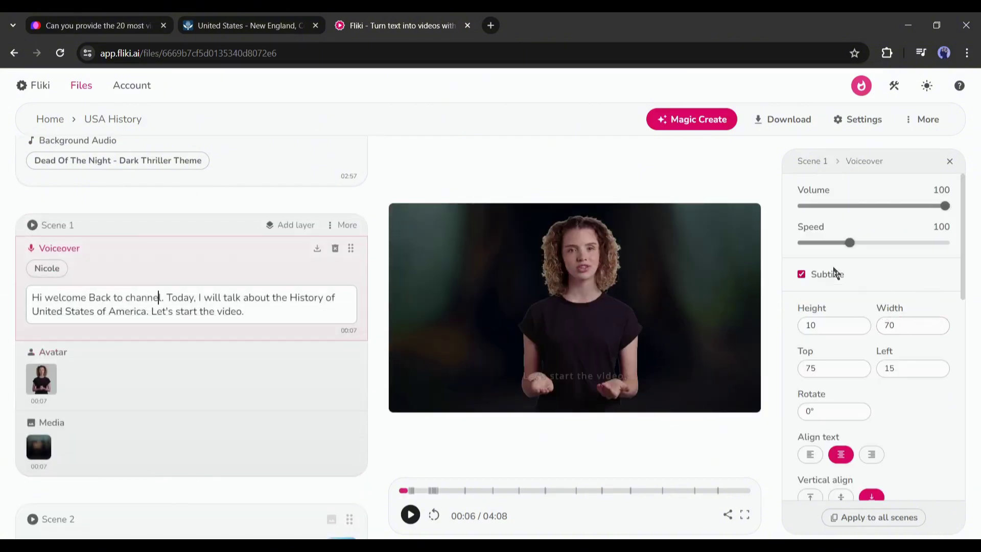
pyautogui.scroll(-4, 869, 286)
pyautogui.scroll(4, 868, 263)
pyautogui.scroll(-9, 886, 266)
pyautogui.click(823, 281)
pyautogui.click(818, 261)
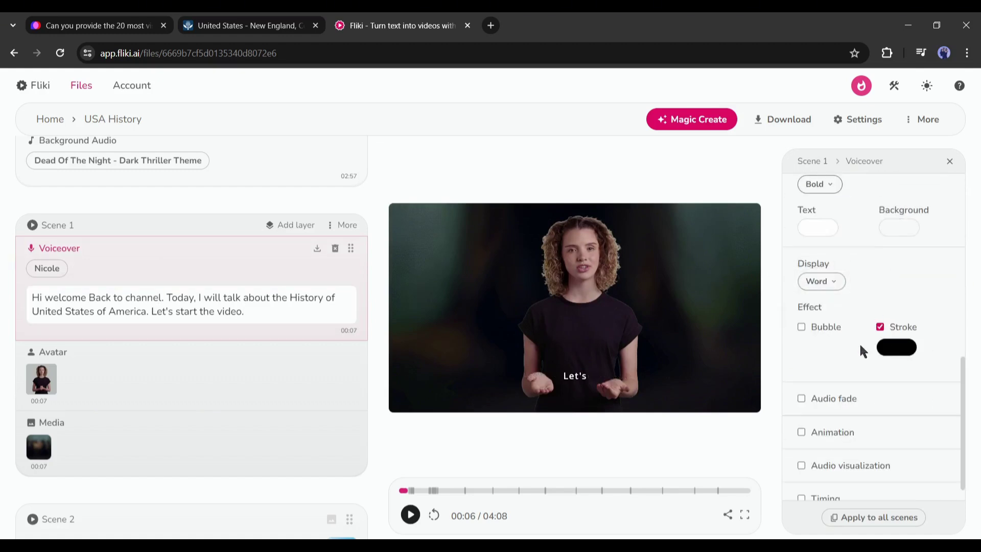
pyautogui.scroll(3, 860, 382)
pyautogui.click(819, 351)
pyautogui.click(902, 350)
pyautogui.click(830, 270)
pyautogui.click(850, 121)
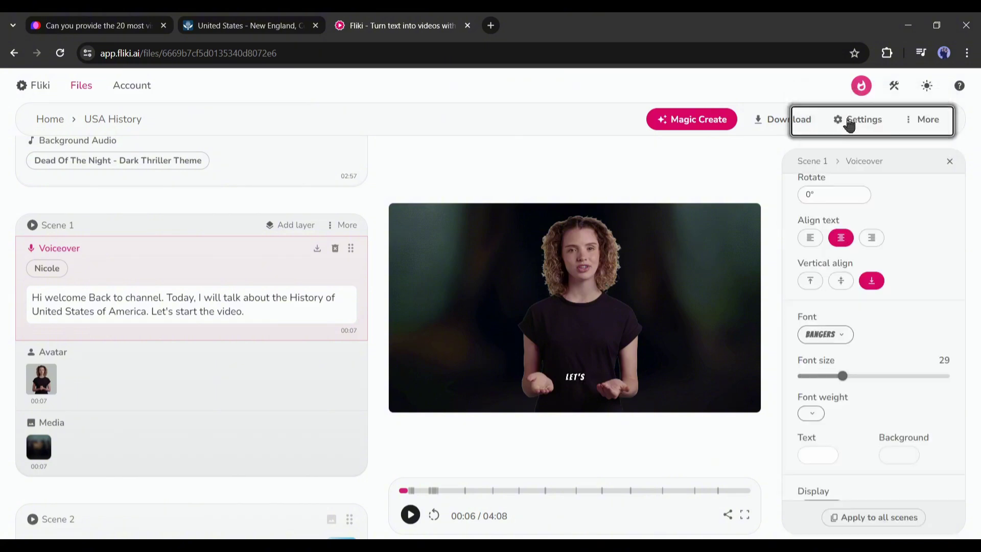
# - Apply the subtitle style to all scenes and play the preview to check it
pyautogui.scroll(3, 909, 368)
pyautogui.scroll(2, 902, 361)
pyautogui.scroll(-8, 905, 366)
pyautogui.click(883, 517)
pyautogui.click(457, 184)
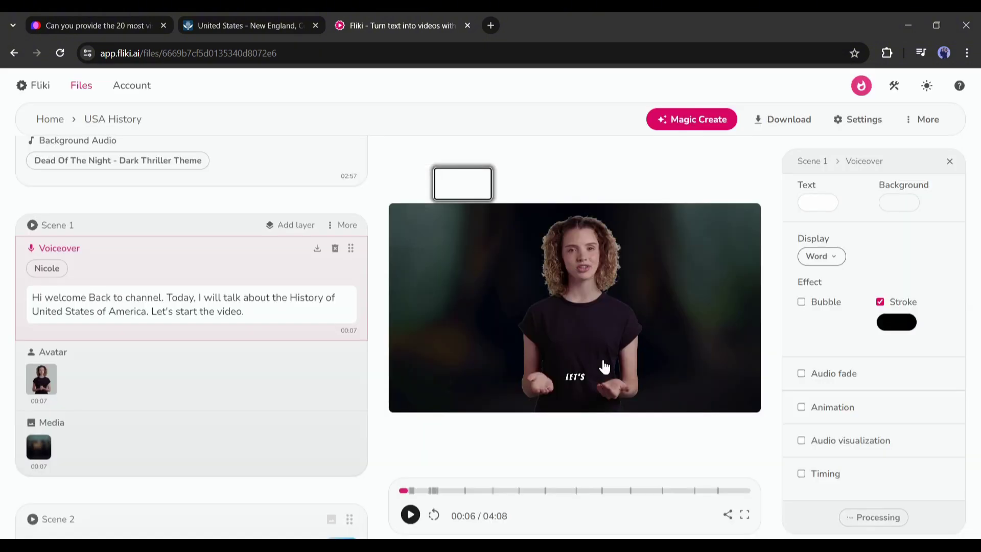
pyautogui.click(410, 515)
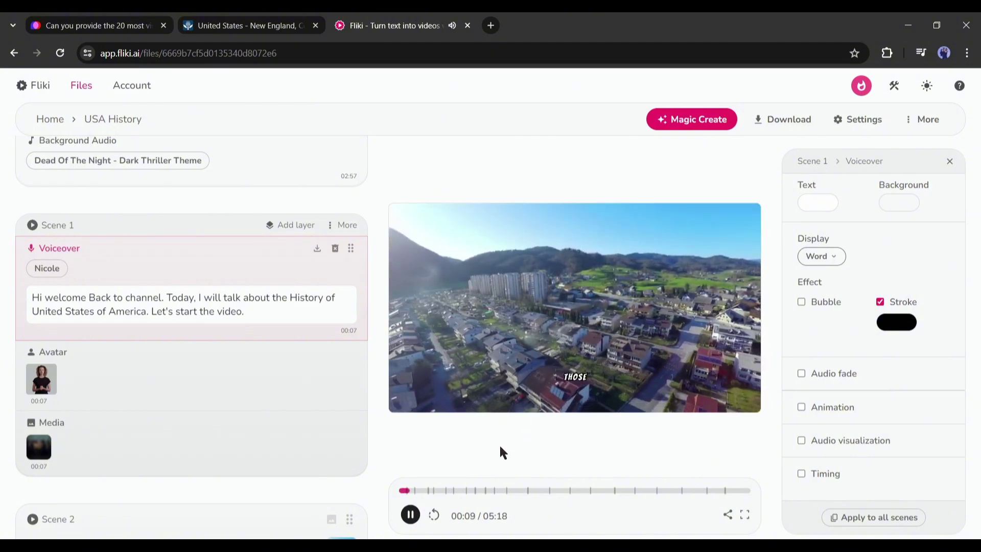
pyautogui.press('space')
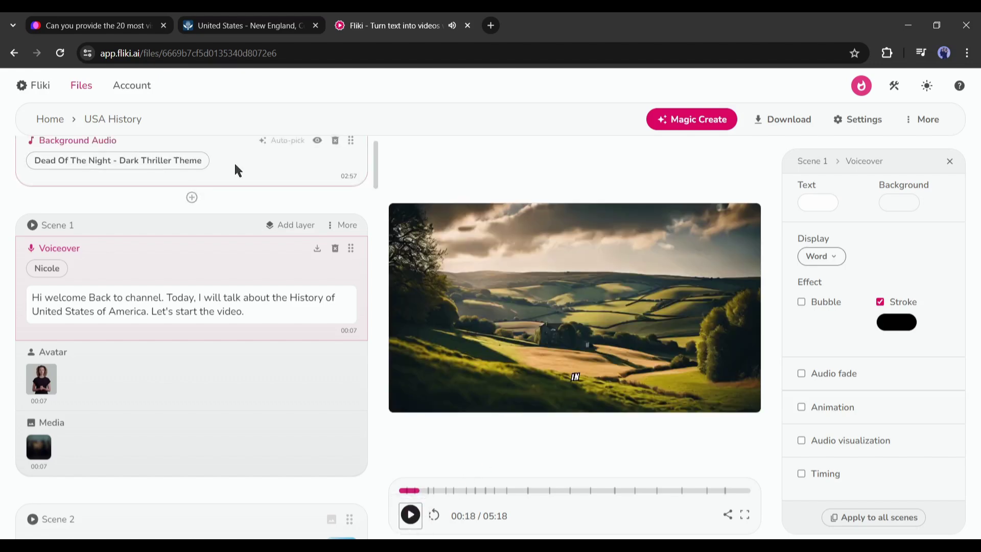
# - Drop the background music volume to 5, then start and confirm a 1080p mp4 export
pyautogui.click(234, 161)
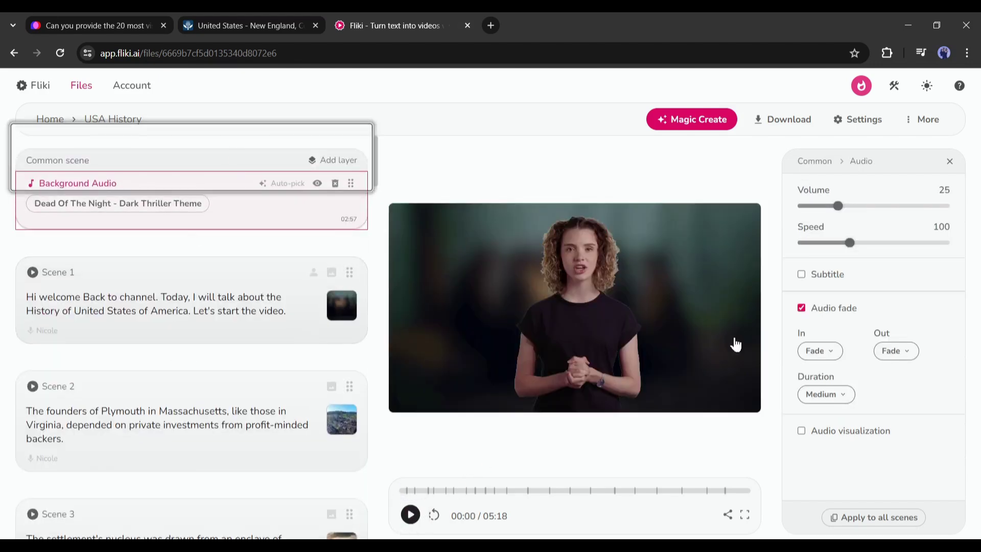
pyautogui.moveTo(836, 210); pyautogui.dragTo(819, 209)
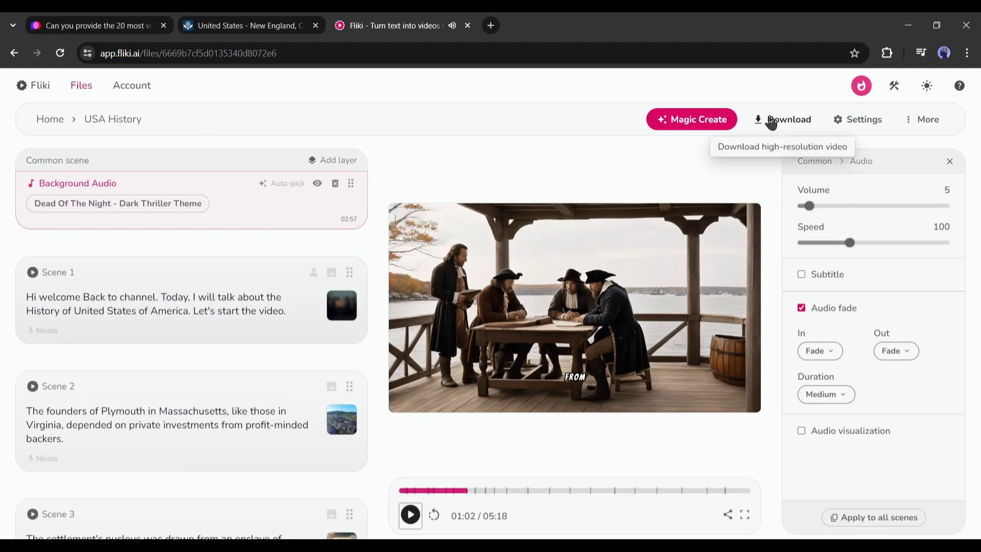
pyautogui.click(771, 122)
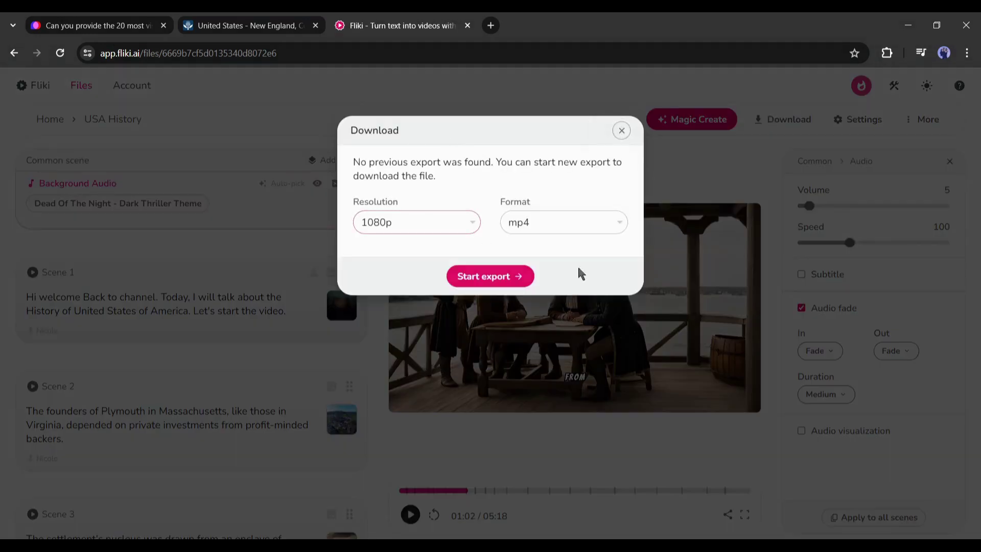
pyautogui.click(463, 278)
pyautogui.click(464, 185)
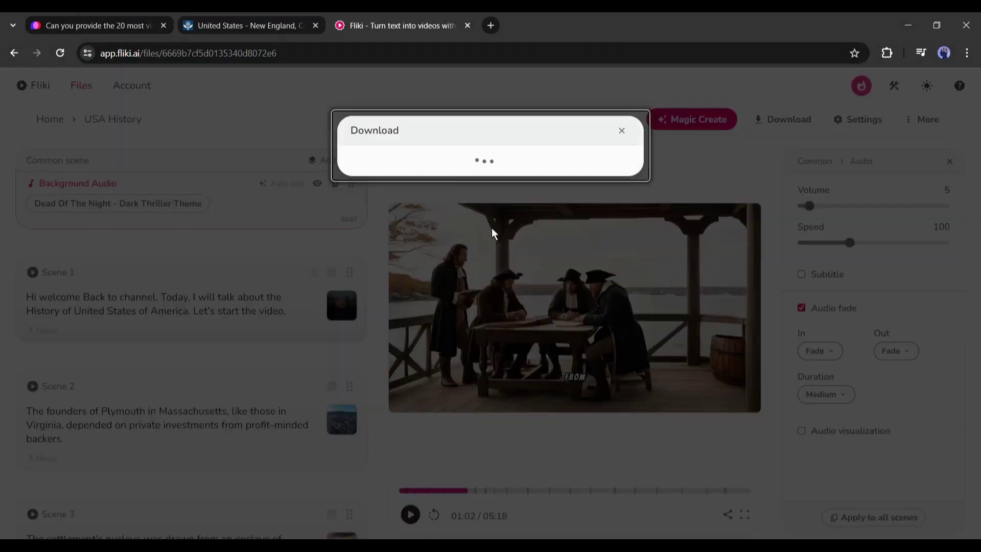